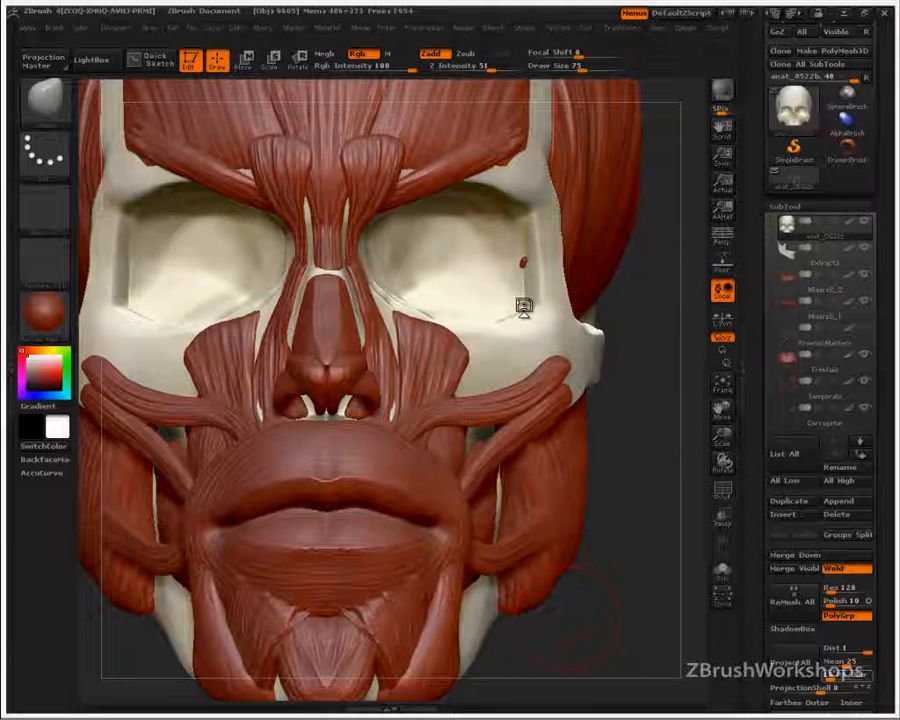
{"action": "mouse_move", "coordinate": [486, 205]}
{"action": "left_mouse_down"}
{"action": "mouse_move", "coordinate": [412, 301]}
{"action": "mouse_move", "coordinate": [450, 207]}
{"action": "mouse_move", "coordinate": [420, 309]}
{"action": "left_mouse_up"}
{"action": "left_click_drag", "start_coordinate": [522, 243], "coordinate": [508, 288]}
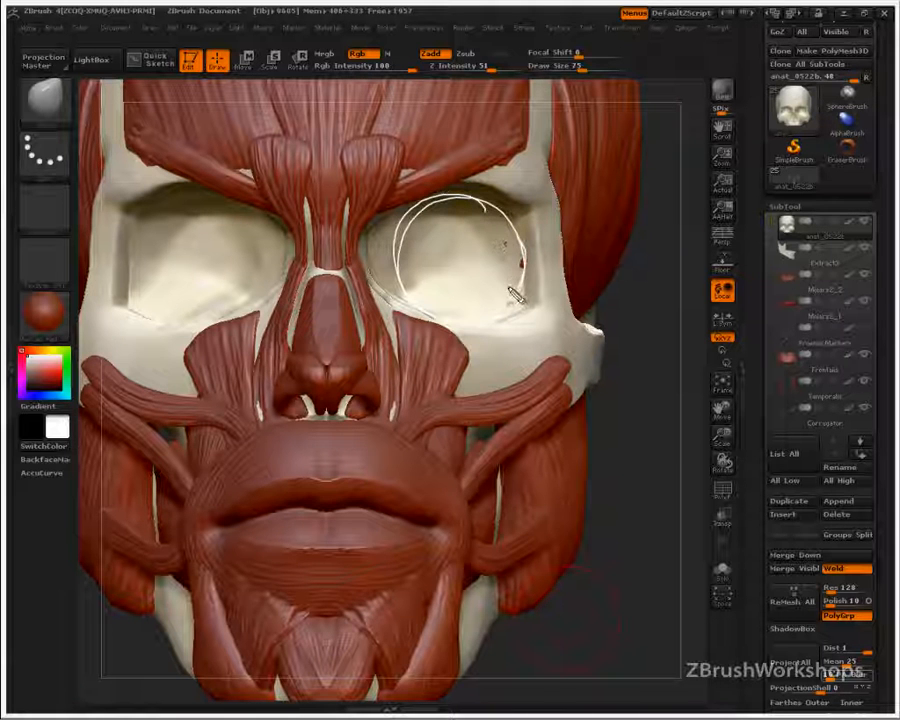
{"action": "mouse_move", "coordinate": [503, 222]}
{"action": "left_mouse_down"}
{"action": "mouse_move", "coordinate": [407, 237]}
{"action": "mouse_move", "coordinate": [506, 211]}
{"action": "mouse_move", "coordinate": [489, 314]}
{"action": "mouse_move", "coordinate": [452, 195]}
{"action": "left_mouse_up"}
{"action": "left_click_drag", "start_coordinate": [456, 268], "coordinate": [462, 248]}
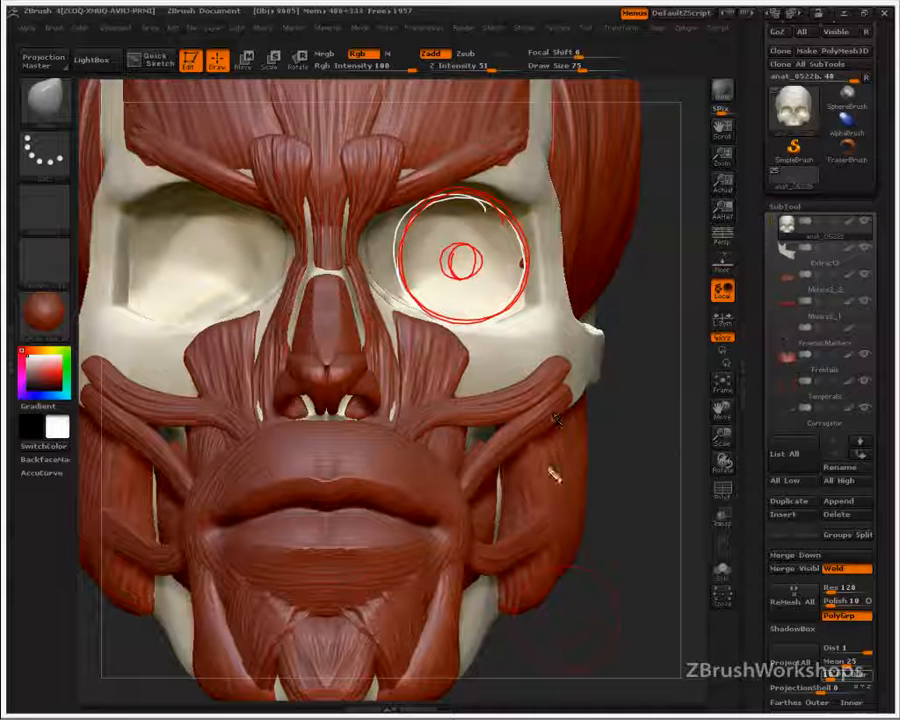
{"action": "left_click", "coordinate": [630, 475]}
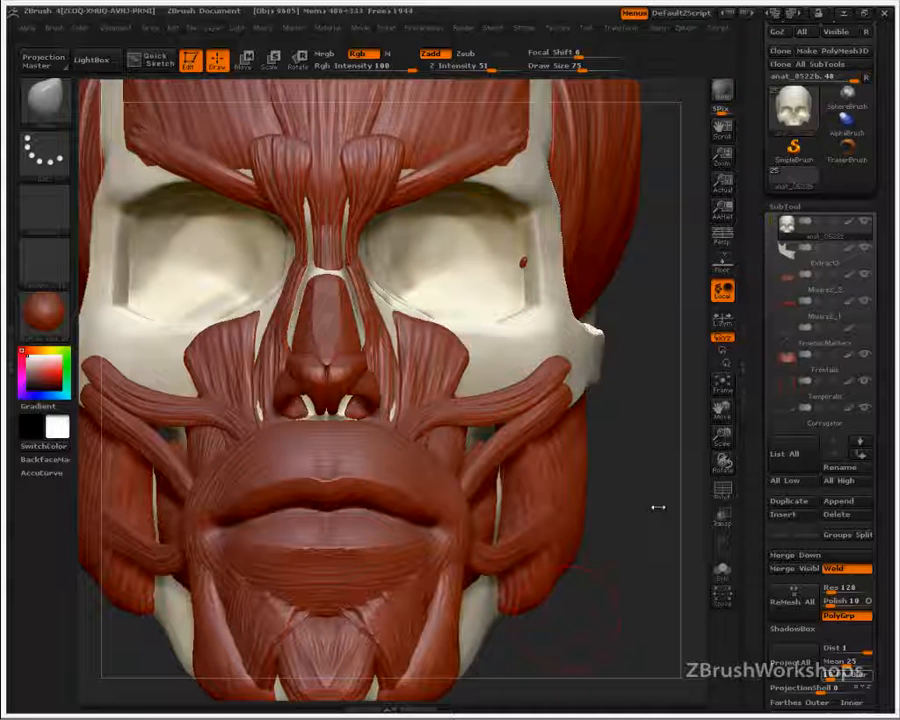
{"action": "mouse_move", "coordinate": [449, 234]}
{"action": "left_mouse_down"}
{"action": "mouse_move", "coordinate": [438, 237]}
{"action": "mouse_move", "coordinate": [465, 257]}
{"action": "left_mouse_up"}
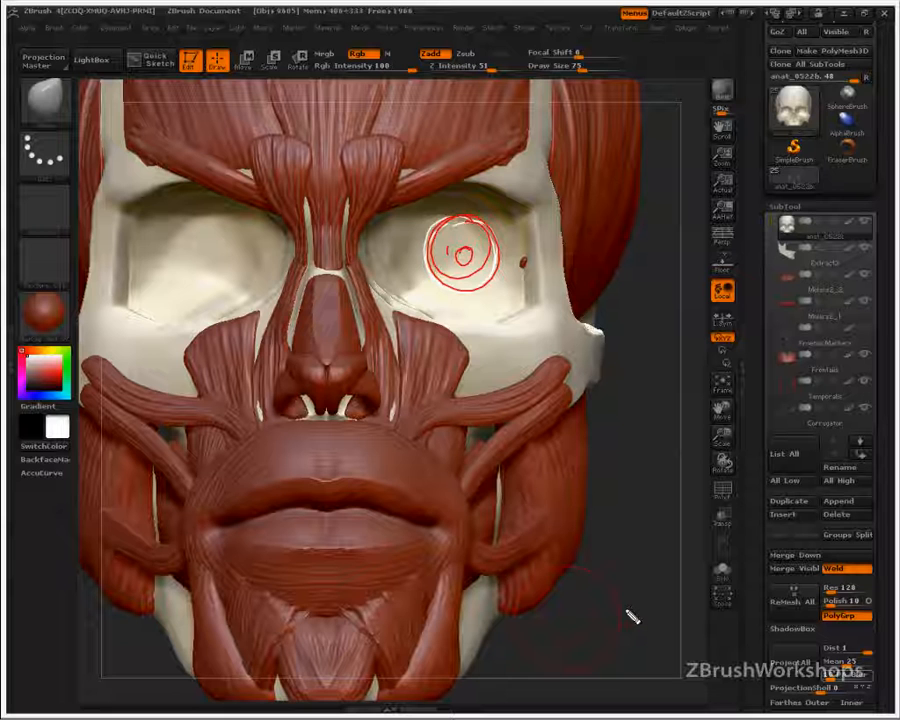
{"action": "key", "text": "Escape"}
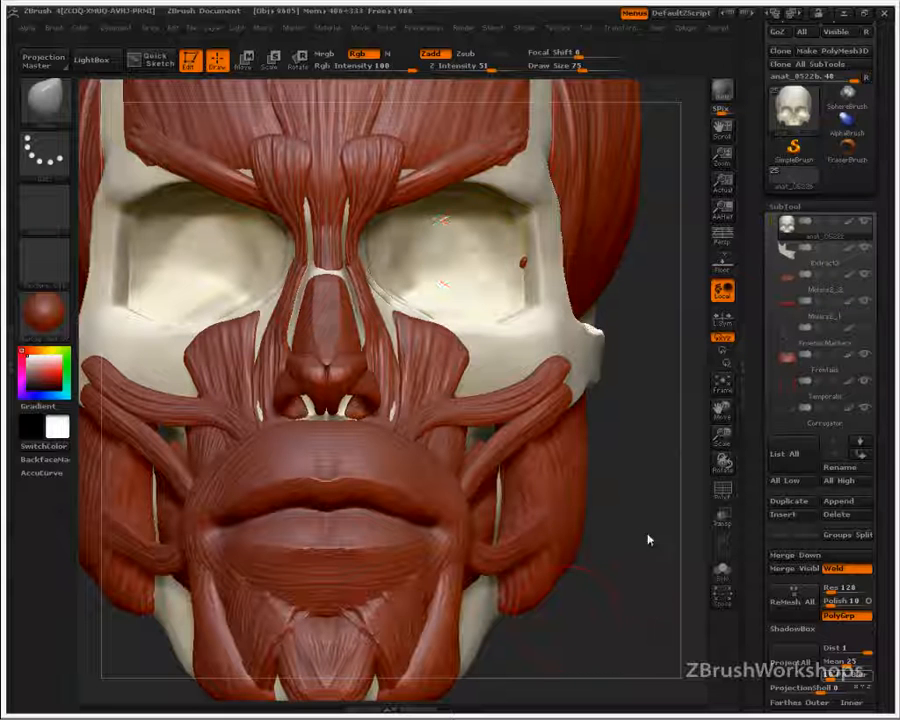
Check the Transpose Units preferences and draw a horizontal Transpose line about 2.43 cm long across the skull's left eye socket
{"action": "left_click_drag", "start_coordinate": [615, 602], "coordinate": [606, 591]}
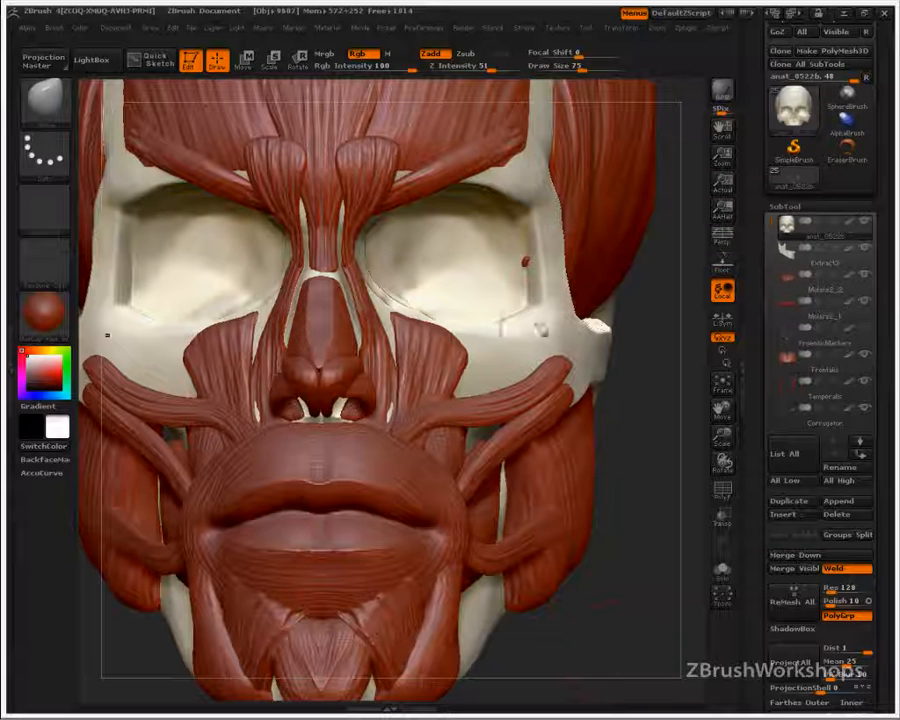
{"action": "left_click", "coordinate": [424, 27]}
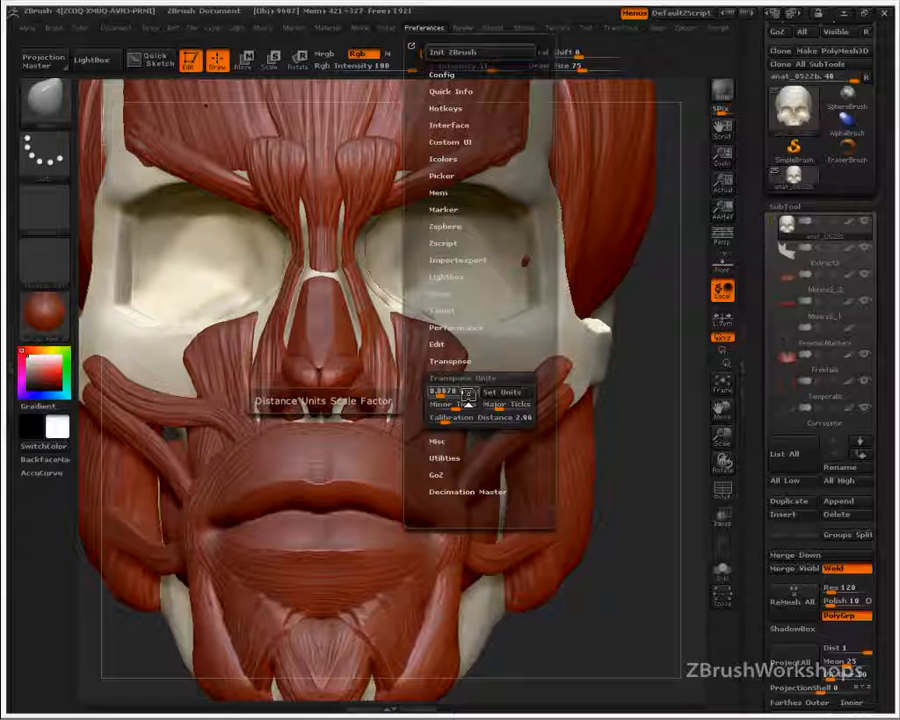
{"action": "key", "text": "w"}
{"action": "mouse_move", "coordinate": [390, 259]}
{"action": "left_mouse_down"}
{"action": "mouse_move", "coordinate": [681, 273]}
{"action": "mouse_move", "coordinate": [671, 258]}
{"action": "mouse_move", "coordinate": [506, 260]}
{"action": "left_mouse_up"}
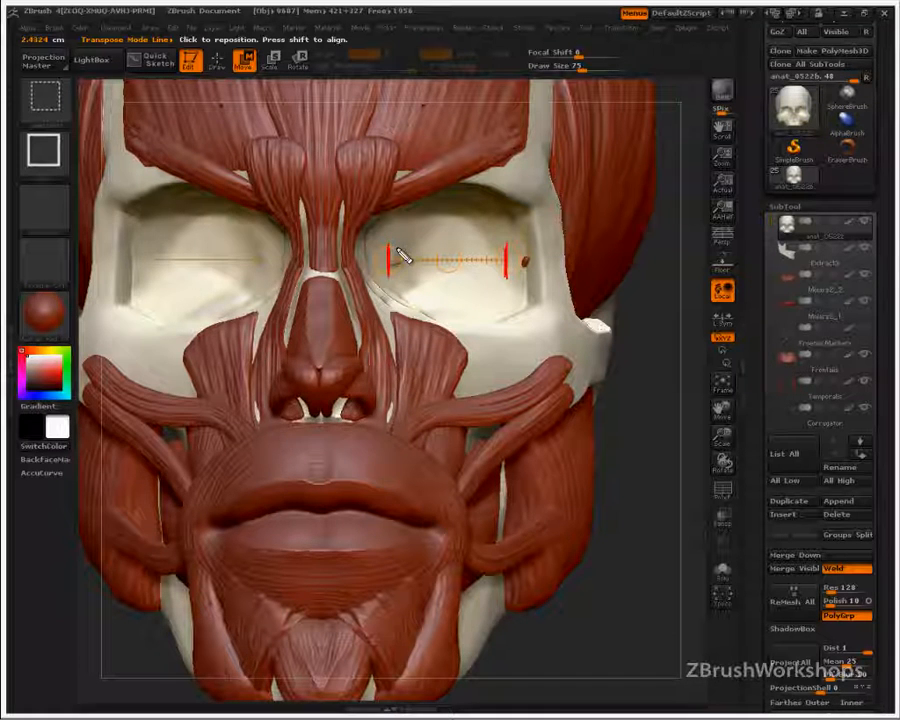
{"action": "mouse_move", "coordinate": [458, 314]}
{"action": "left_mouse_down"}
{"action": "mouse_move", "coordinate": [458, 325]}
{"action": "mouse_move", "coordinate": [463, 314]}
{"action": "left_mouse_up"}
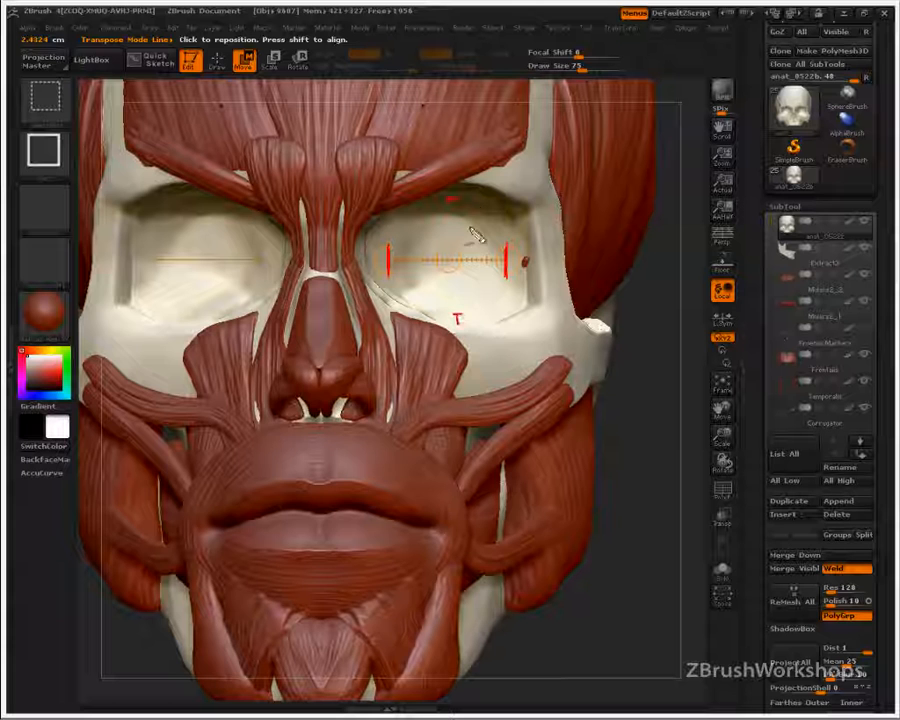
{"action": "mouse_move", "coordinate": [453, 187]}
{"action": "left_mouse_down"}
{"action": "mouse_move", "coordinate": [450, 198]}
{"action": "mouse_move", "coordinate": [459, 198]}
{"action": "mouse_move", "coordinate": [459, 184]}
{"action": "left_mouse_up"}
{"action": "left_click_drag", "start_coordinate": [447, 314], "coordinate": [465, 314]}
{"action": "mouse_move", "coordinate": [508, 260]}
{"action": "left_mouse_down"}
{"action": "mouse_move", "coordinate": [530, 260]}
{"action": "mouse_move", "coordinate": [531, 271]}
{"action": "left_mouse_up"}
{"action": "mouse_move", "coordinate": [366, 258]}
{"action": "left_mouse_down"}
{"action": "mouse_move", "coordinate": [388, 260]}
{"action": "mouse_move", "coordinate": [370, 273]}
{"action": "left_mouse_up"}
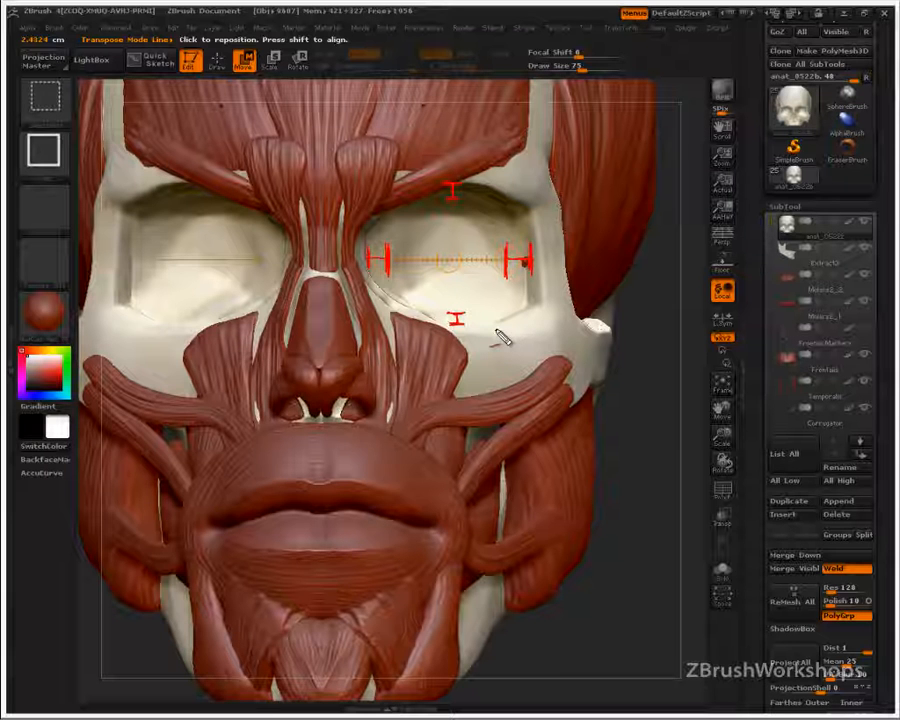
{"action": "key", "text": "Escape"}
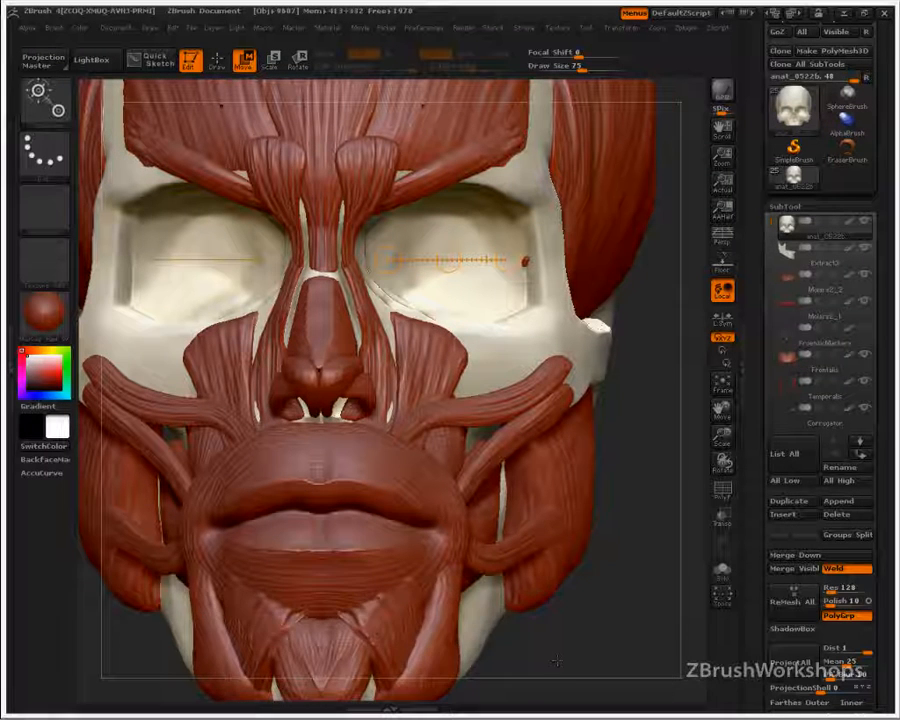
Load PolySphere.ZTL from the LightBox tool library and append it to the skull as a new subtool
{"action": "key", "text": "comma"}
{"action": "left_click", "coordinate": [214, 592]}
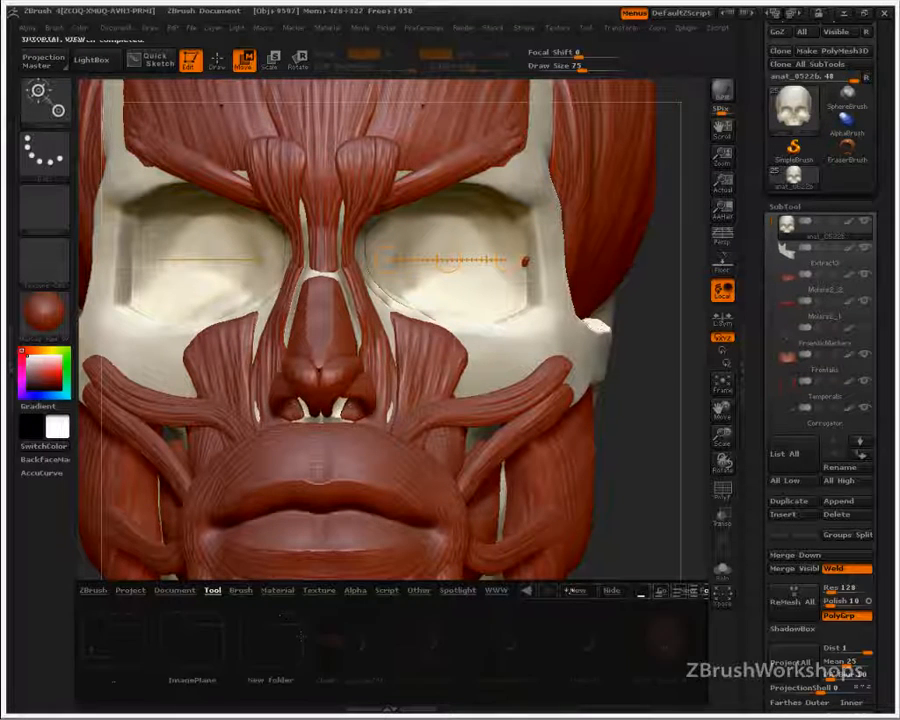
{"action": "left_click_drag", "start_coordinate": [655, 656], "coordinate": [500, 665]}
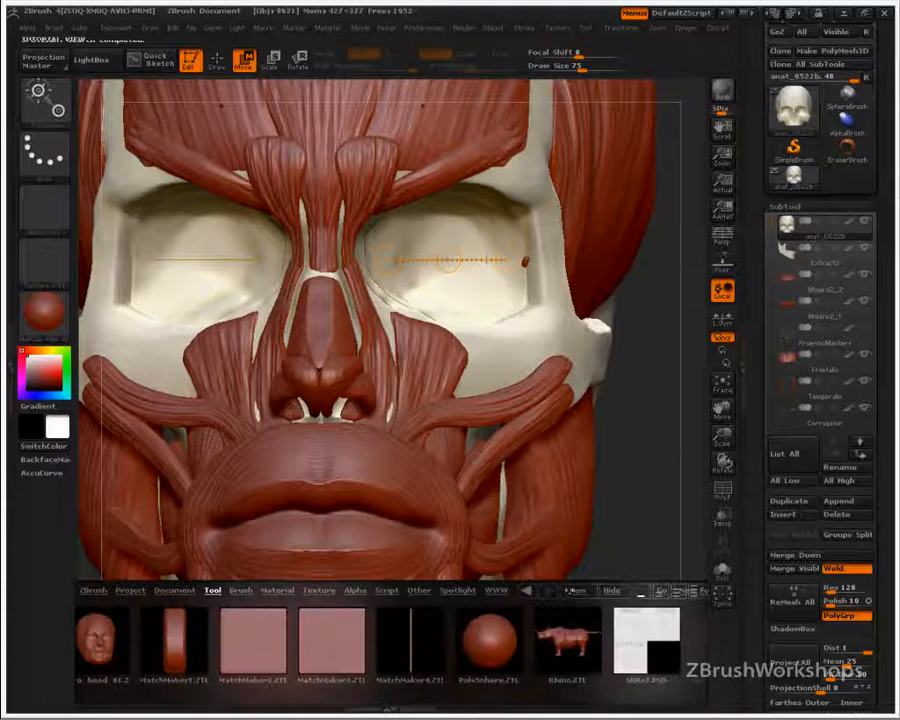
{"action": "double_click", "coordinate": [495, 660]}
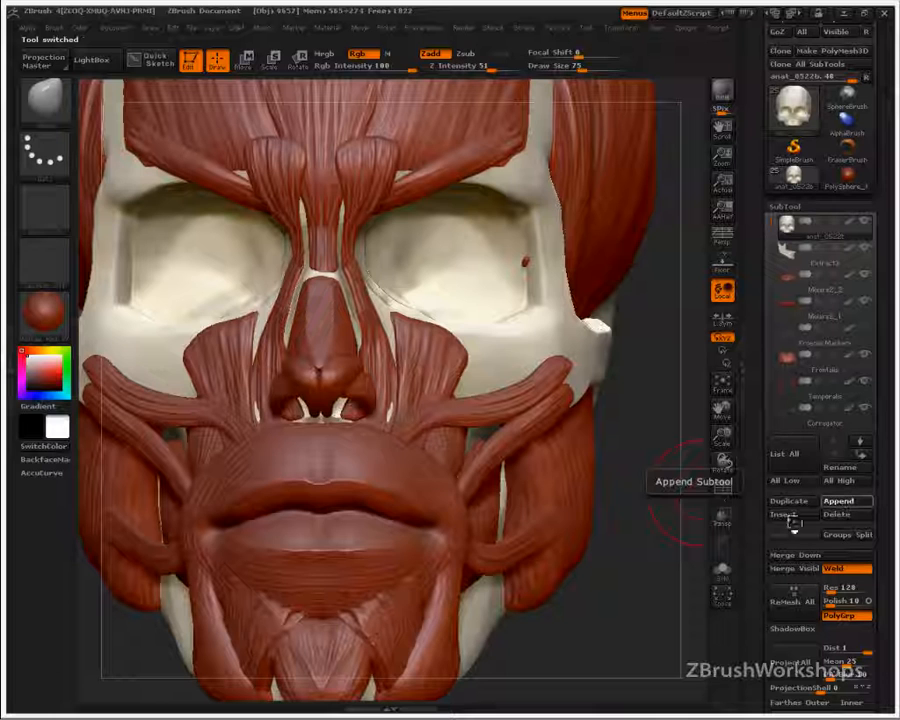
{"action": "left_click", "coordinate": [838, 501]}
{"action": "left_click", "coordinate": [615, 476]}
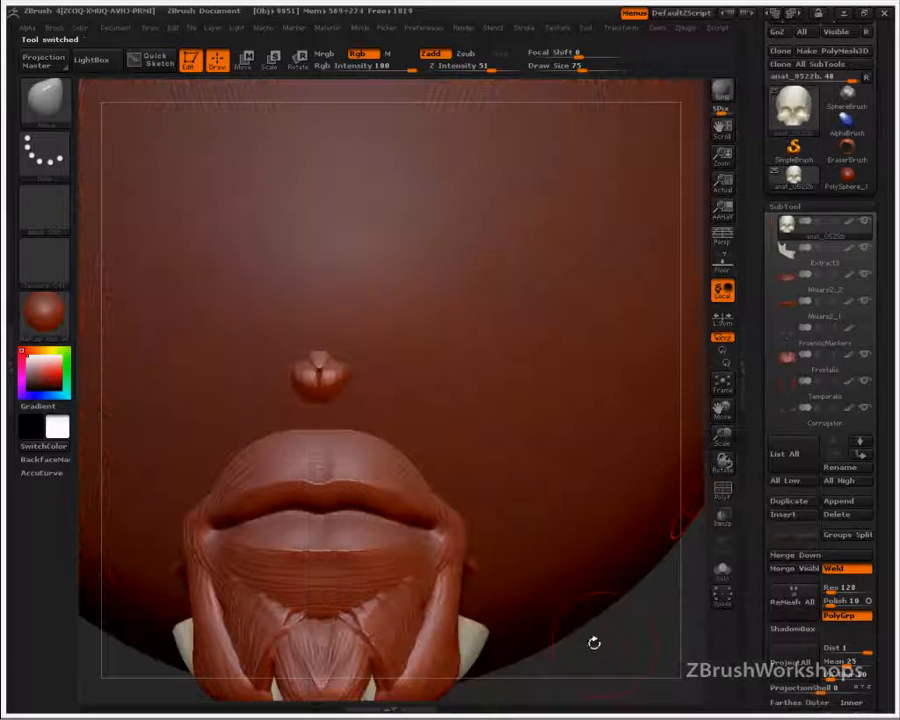
Select the appended PolySphere subtool, turn on transparency and shrink it to roughly eyeball size with the Size deformation
{"action": "left_click_drag", "start_coordinate": [773, 223], "coordinate": [772, 233]}
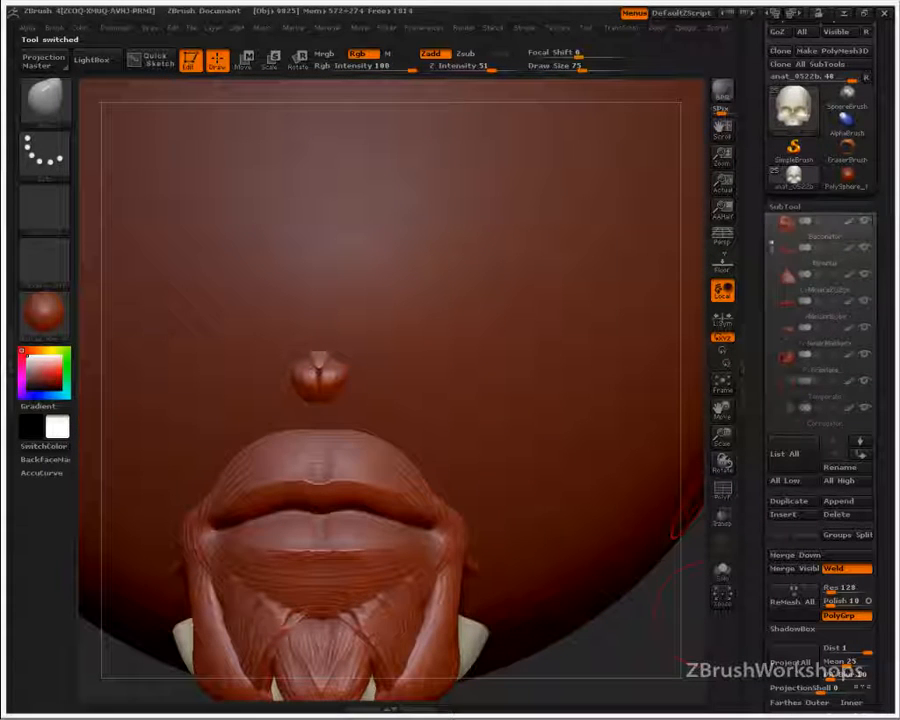
{"action": "left_click", "coordinate": [785, 365]}
{"action": "left_click_drag", "start_coordinate": [762, 629], "coordinate": [763, 493]}
{"action": "left_click", "coordinate": [800, 412]}
{"action": "left_click", "coordinate": [800, 499]}
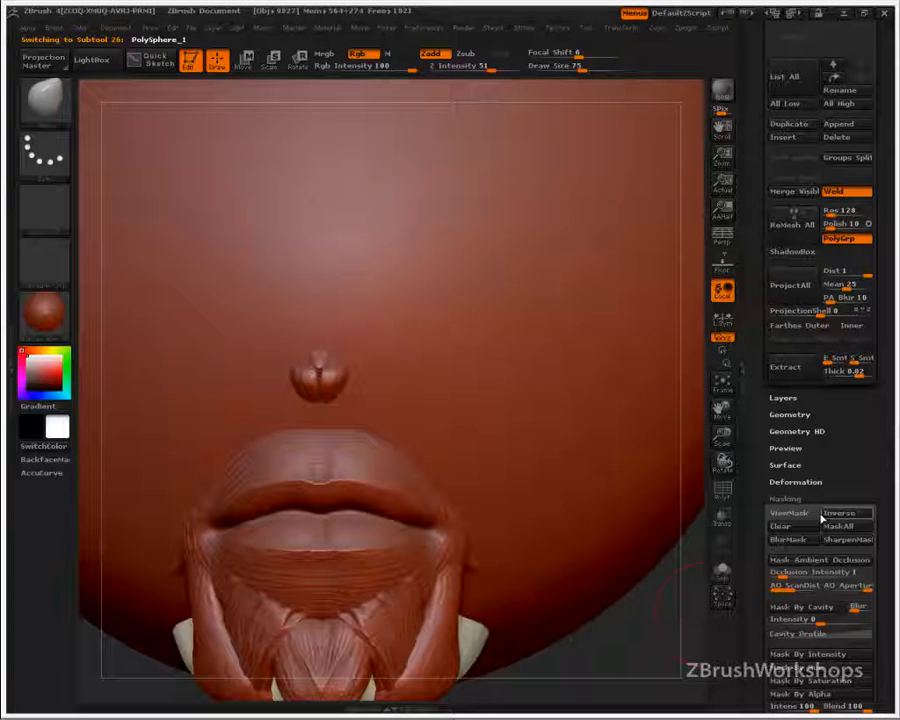
{"action": "left_click", "coordinate": [800, 498]}
{"action": "left_click", "coordinate": [798, 481]}
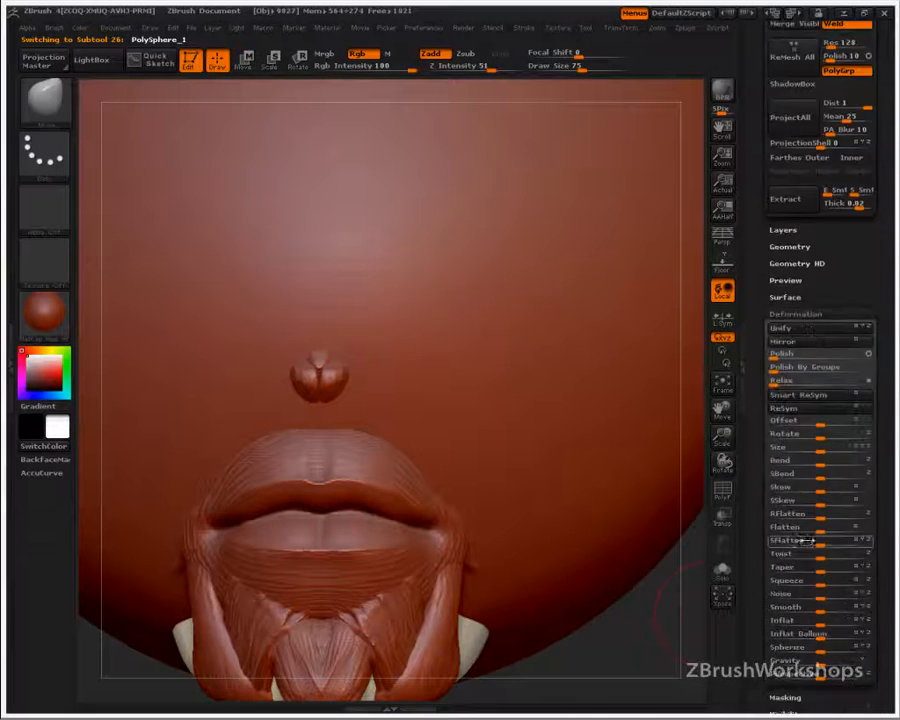
{"action": "mouse_move", "coordinate": [763, 451]}
{"action": "left_mouse_down"}
{"action": "mouse_move", "coordinate": [784, 450]}
{"action": "mouse_move", "coordinate": [762, 448]}
{"action": "left_mouse_up"}
{"action": "left_click", "coordinate": [722, 517]}
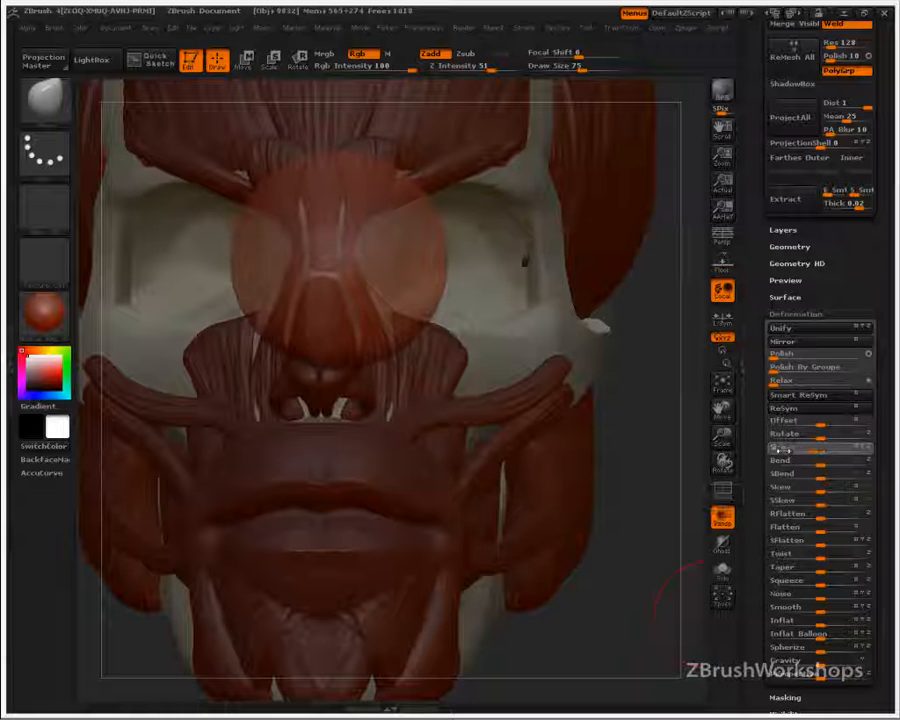
{"action": "left_click_drag", "start_coordinate": [781, 451], "coordinate": [770, 450]}
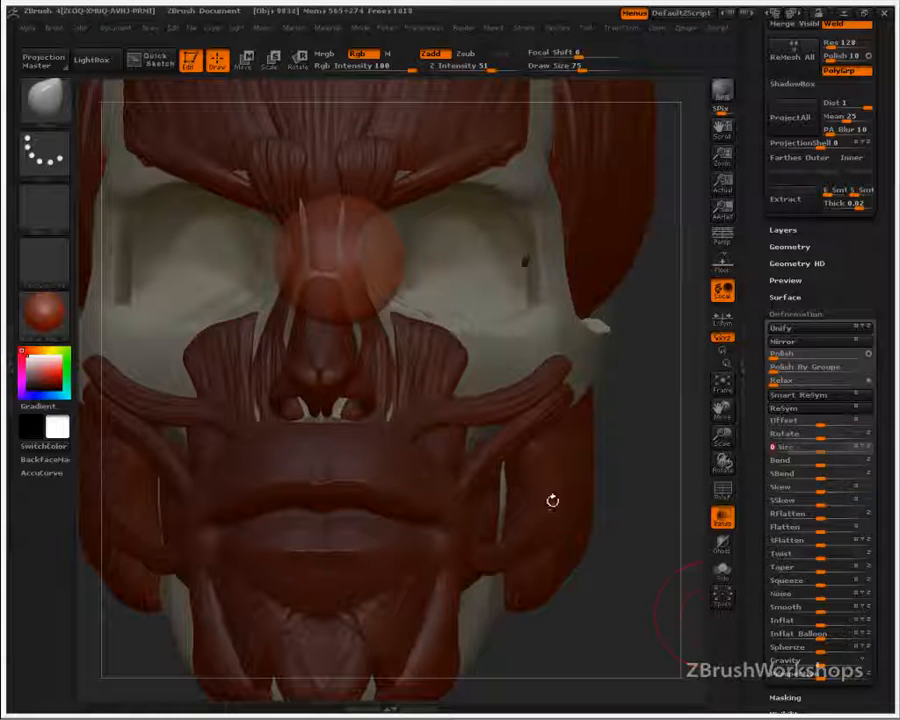
Move the sphere sideways from the bridge of the nose into the skull's left eye socket with the Transpose line
{"action": "left_click", "coordinate": [244, 60]}
{"action": "left_click_drag", "start_coordinate": [325, 258], "coordinate": [668, 259]}
{"action": "left_click_drag", "start_coordinate": [498, 259], "coordinate": [612, 253]}
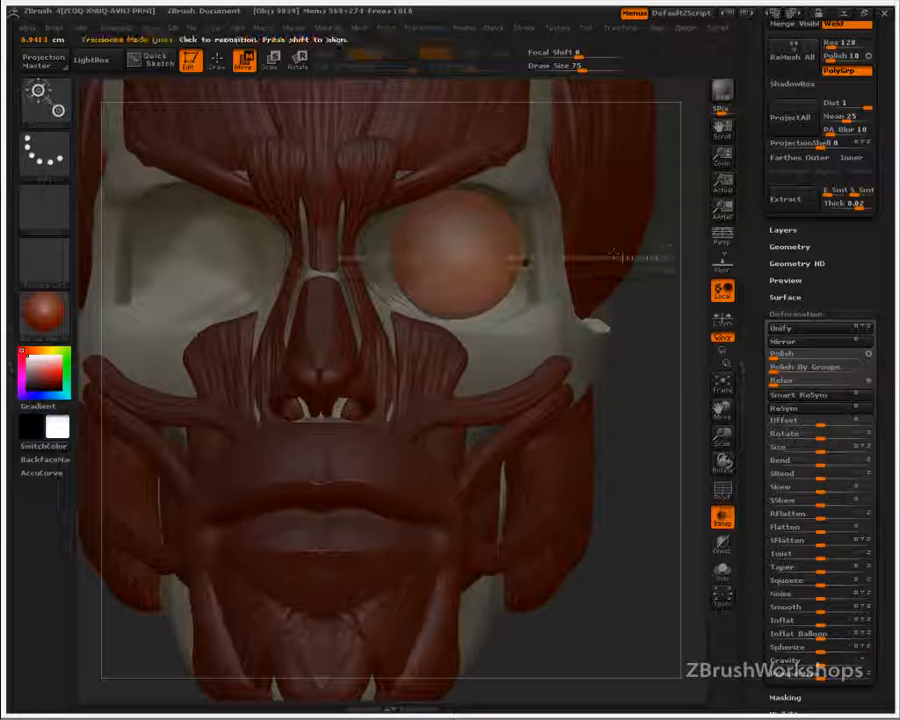
{"action": "left_click_drag", "start_coordinate": [646, 384], "coordinate": [627, 434], "text": "alt"}
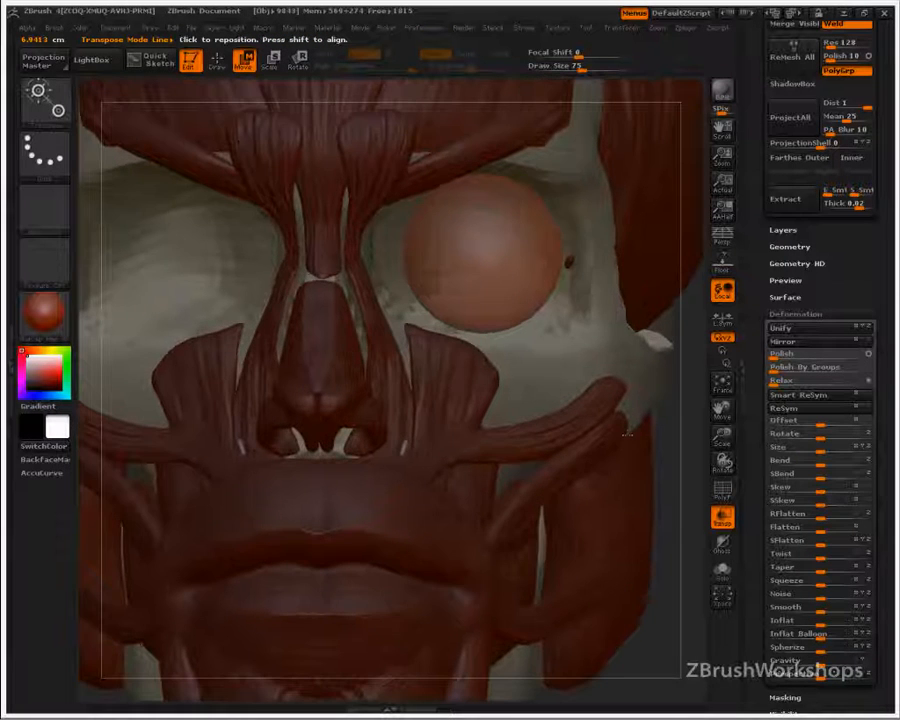
{"action": "left_click_drag", "start_coordinate": [665, 497], "coordinate": [526, 534], "text": "alt"}
{"action": "left_click_drag", "start_coordinate": [505, 296], "coordinate": [582, 292]}
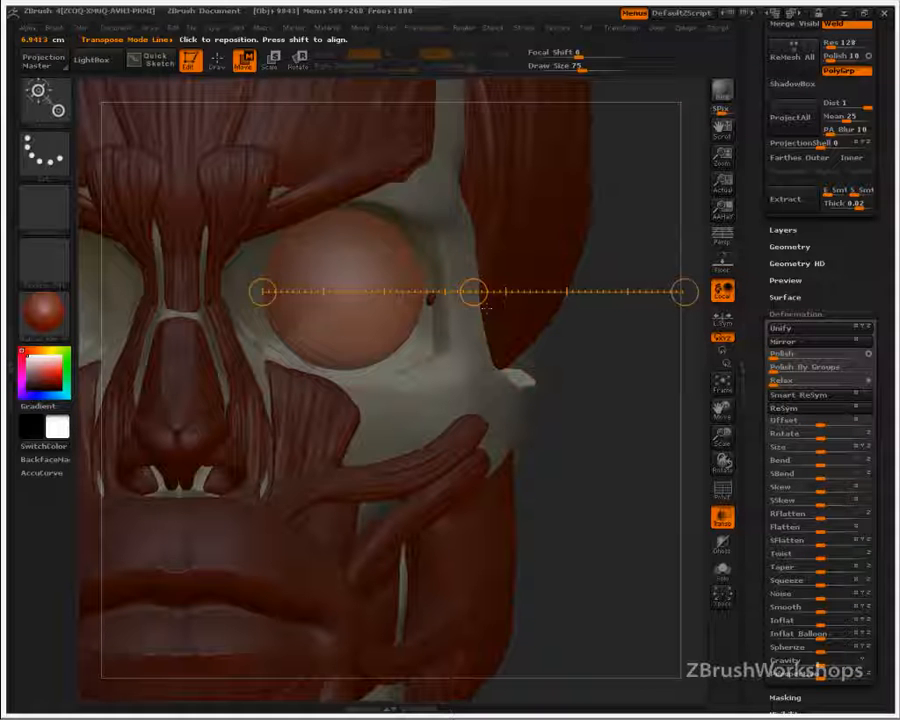
Scale the eyeball sphere down slightly inside the left eye socket and return to Draw mode
{"action": "key", "text": "e"}
{"action": "left_click_drag", "start_coordinate": [684, 292], "coordinate": [681, 293]}
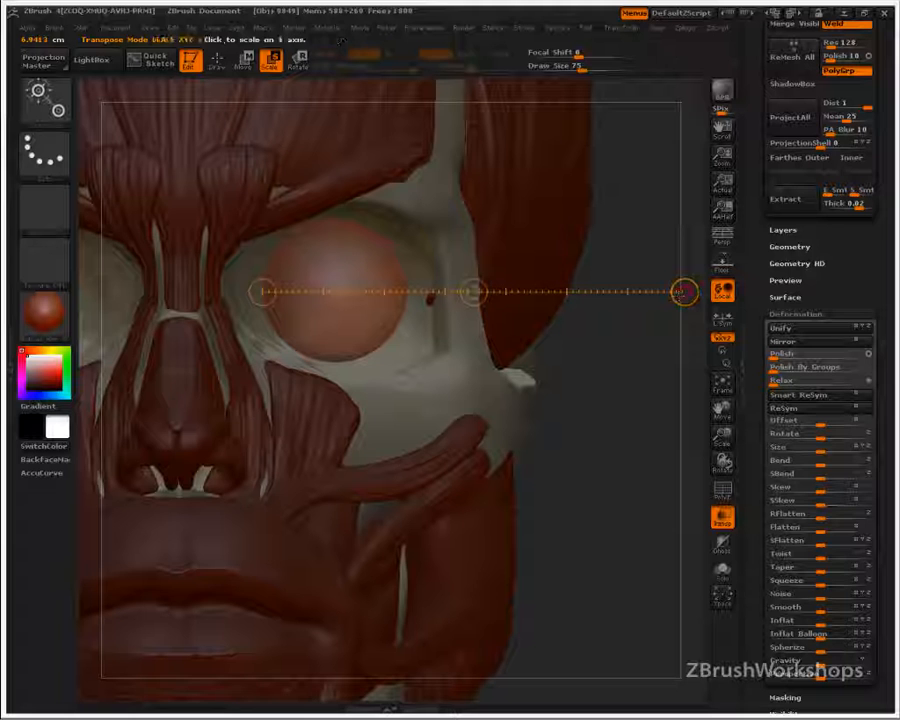
{"action": "left_click_drag", "start_coordinate": [683, 292], "coordinate": [685, 293]}
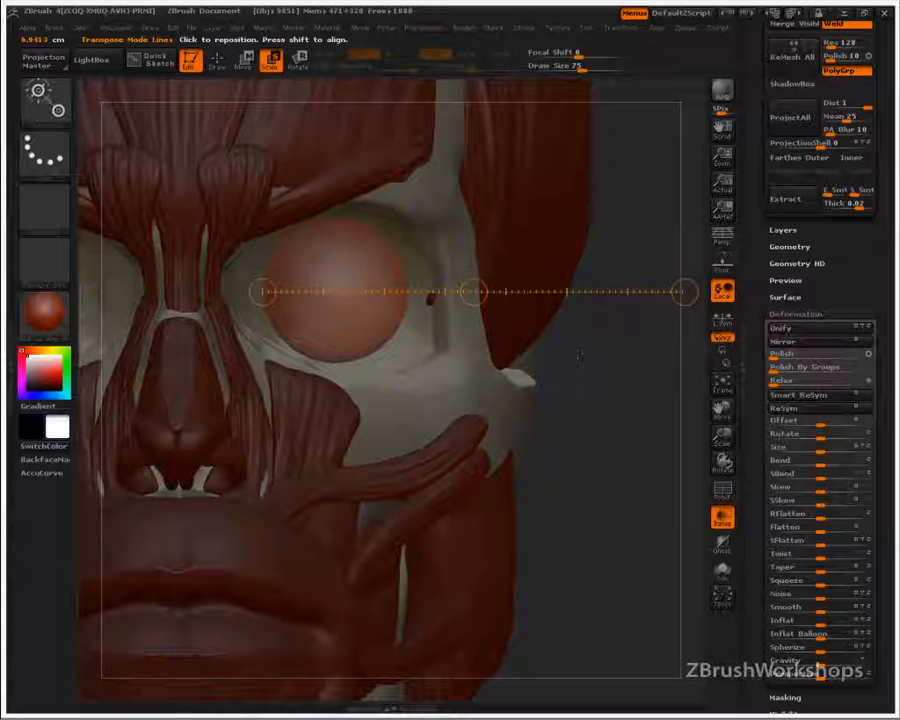
{"action": "key", "text": "q"}
Mirror the eyeball across the X axis with SubTool Master, merging both eyes into one subtool
{"action": "left_click_drag", "start_coordinate": [580, 331], "coordinate": [558, 418]}
{"action": "left_click_drag", "start_coordinate": [448, 498], "coordinate": [549, 538], "text": "alt"}
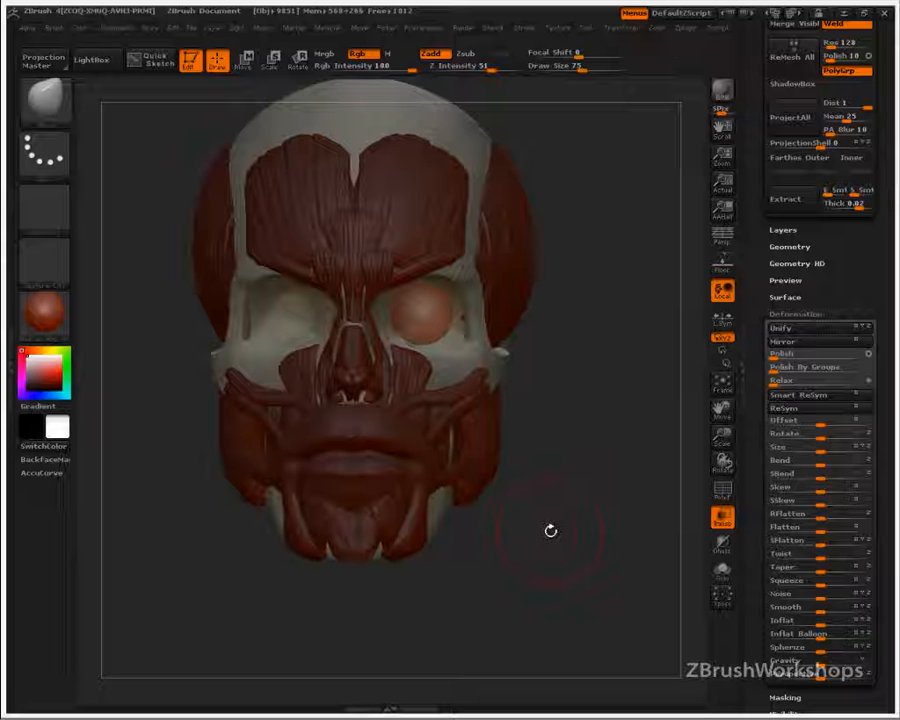
{"action": "left_click", "coordinate": [686, 28]}
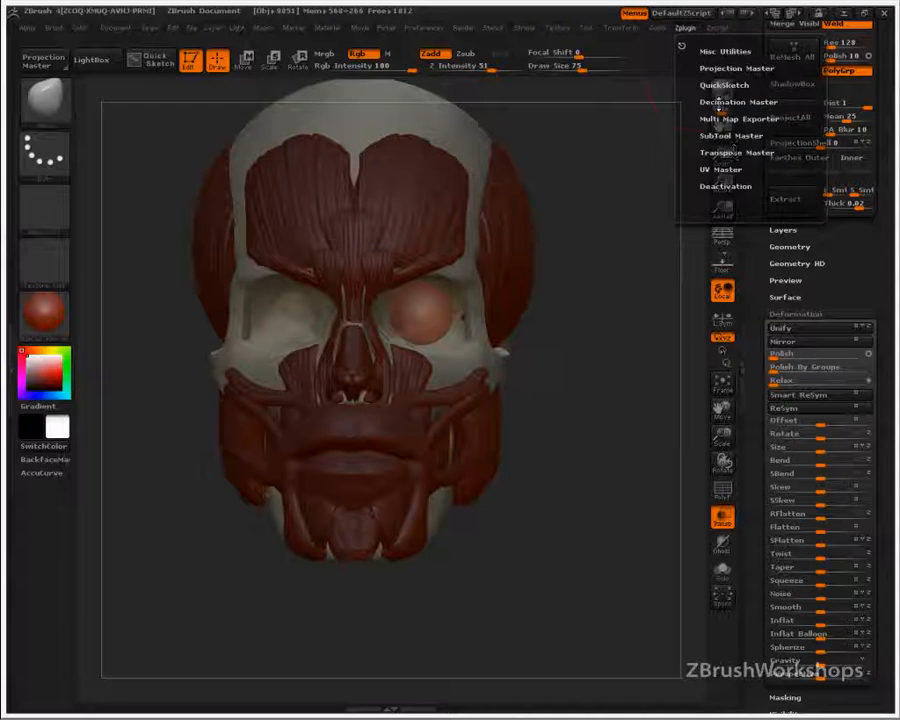
{"action": "left_click", "coordinate": [731, 138]}
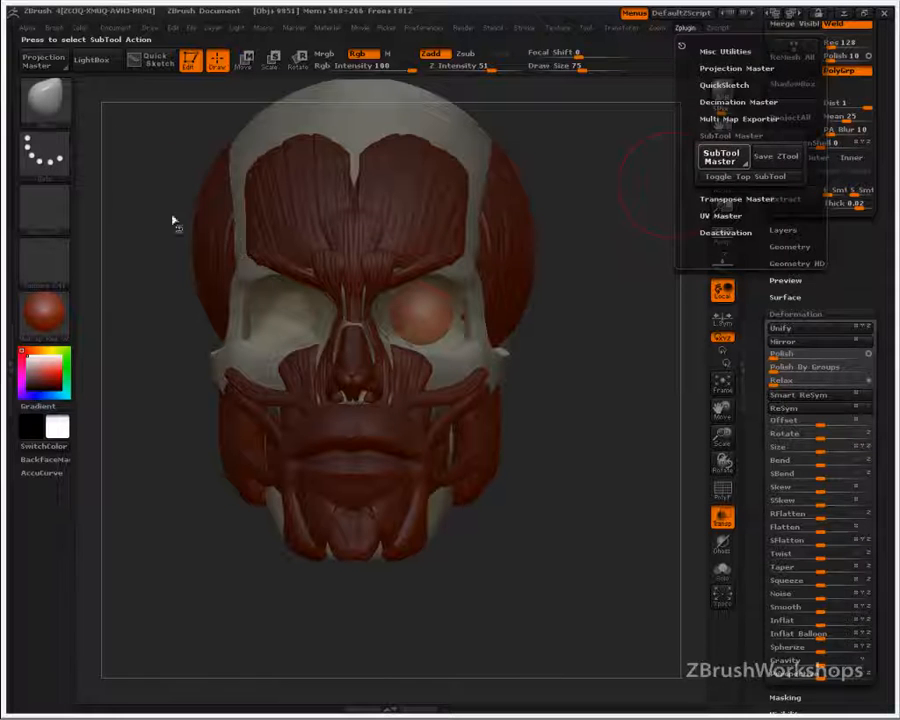
{"action": "left_click", "coordinate": [135, 155]}
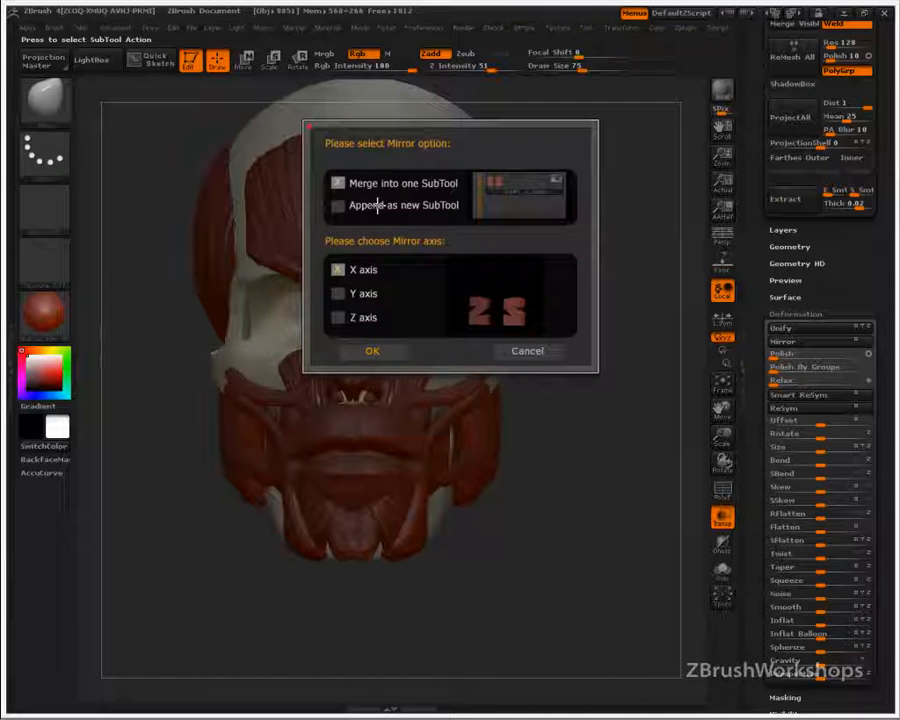
{"action": "left_click", "coordinate": [378, 351]}
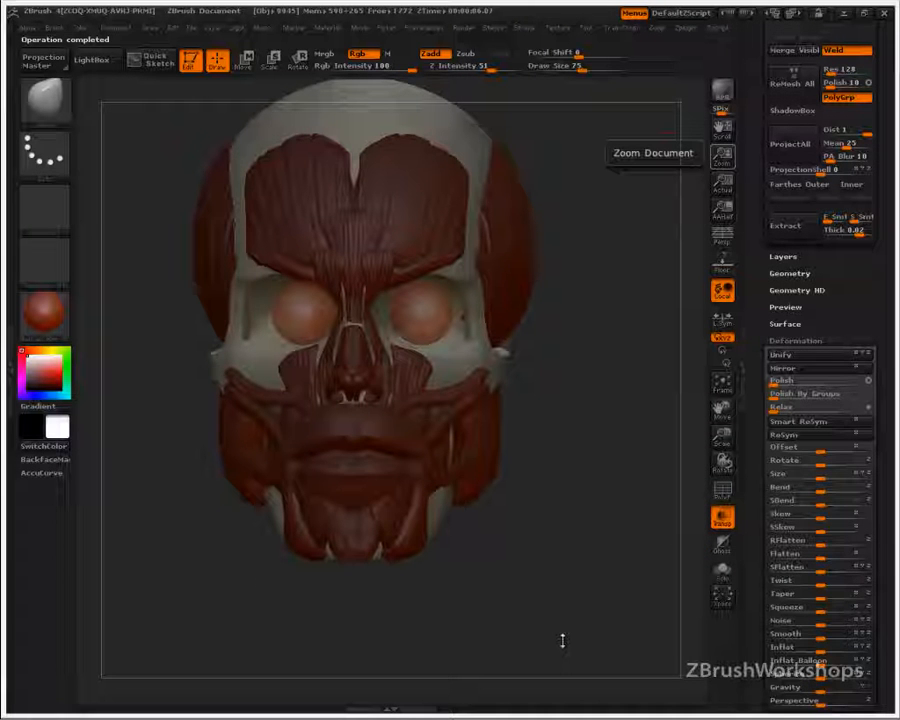
Move both eyeballs forward into the eye sockets in side view with the Transpose line
{"action": "left_click_drag", "start_coordinate": [601, 370], "coordinate": [589, 514]}
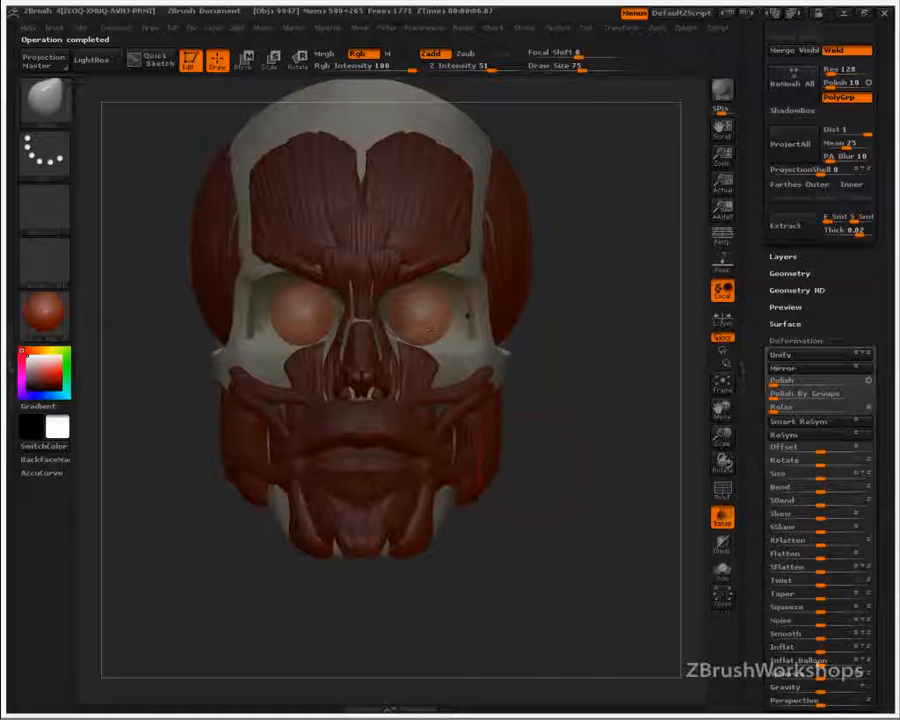
{"action": "left_click_drag", "start_coordinate": [623, 533], "coordinate": [551, 531]}
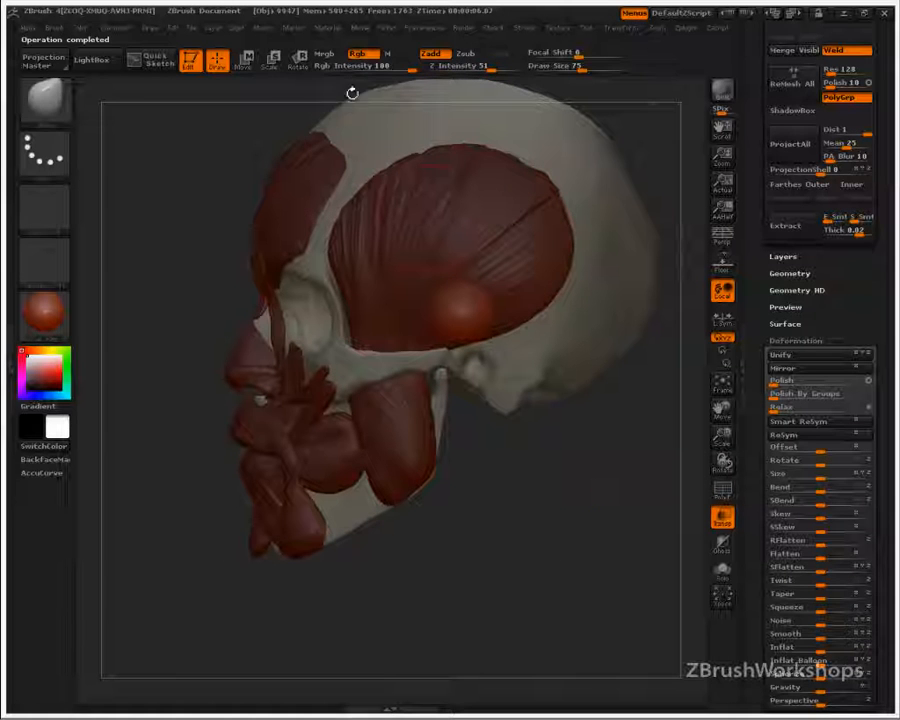
{"action": "left_click", "coordinate": [245, 60]}
{"action": "left_click_drag", "start_coordinate": [463, 317], "coordinate": [689, 315]}
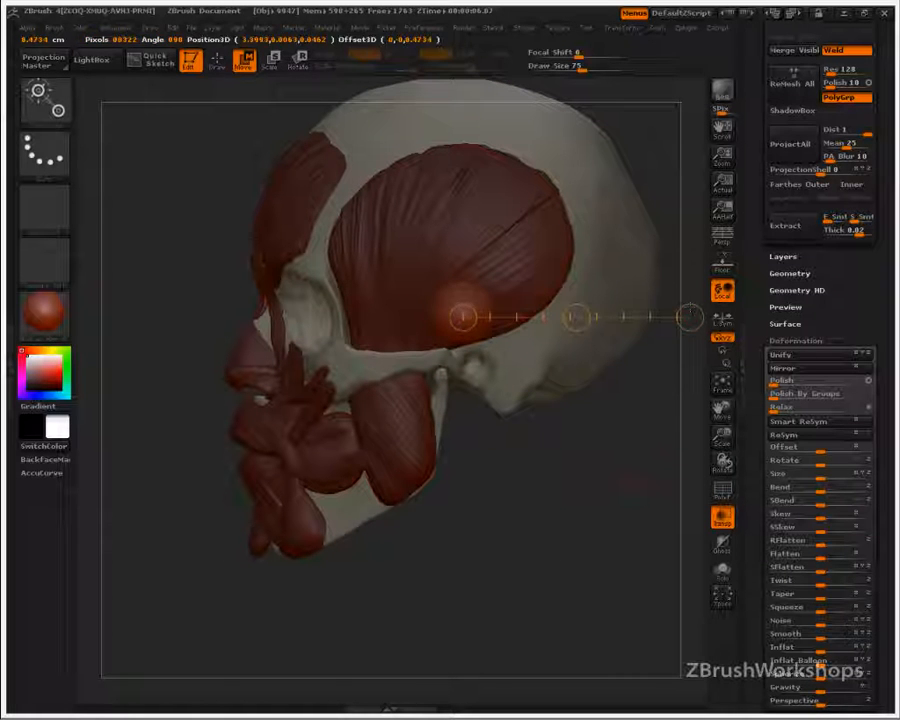
{"action": "left_click_drag", "start_coordinate": [577, 315], "coordinate": [515, 321]}
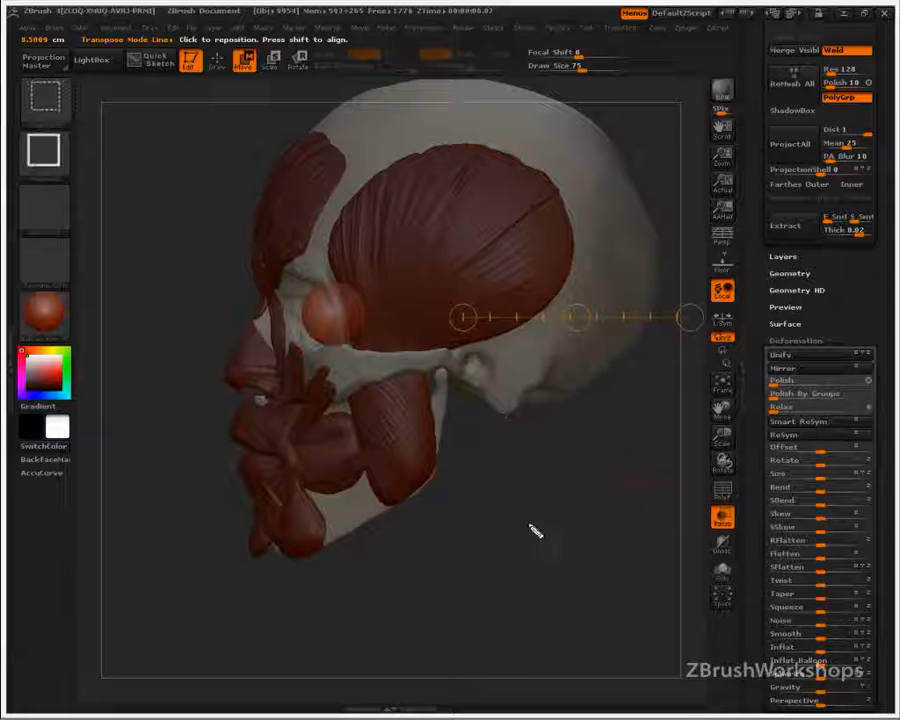
{"action": "mouse_move", "coordinate": [273, 228]}
{"action": "left_mouse_down", "text": "ctrl"}
{"action": "mouse_move", "coordinate": [298, 282]}
{"action": "mouse_move", "coordinate": [325, 434]}
{"action": "mouse_move", "coordinate": [335, 445]}
{"action": "left_mouse_up", "text": "ctrl"}
{"action": "left_click_drag", "start_coordinate": [272, 200], "coordinate": [333, 405], "text": "ctrl"}
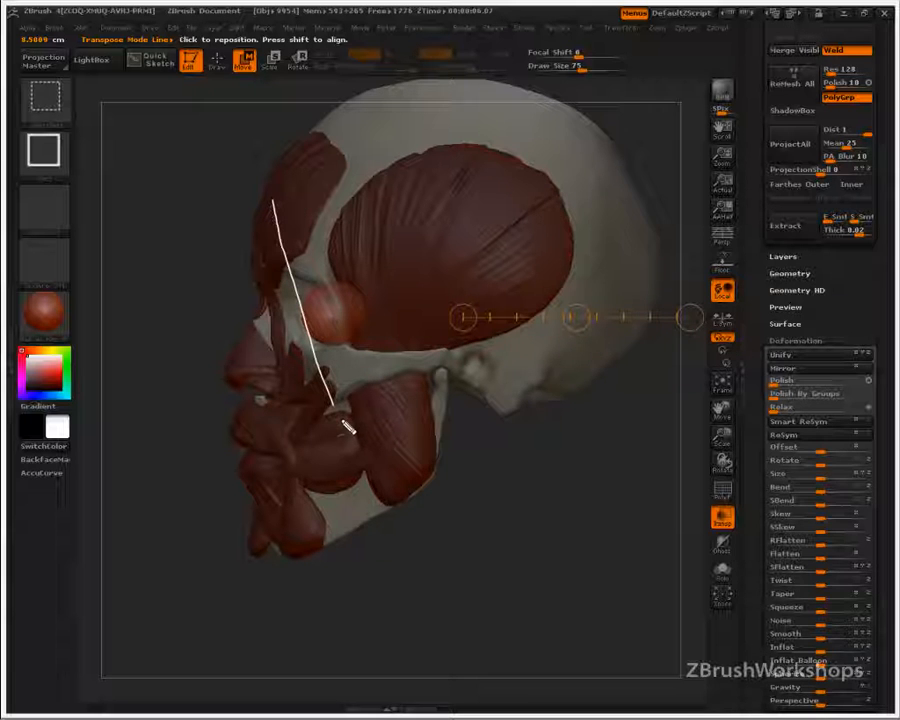
{"action": "mouse_move", "coordinate": [146, 238]}
{"action": "left_mouse_down"}
{"action": "mouse_move", "coordinate": [128, 328]}
{"action": "mouse_move", "coordinate": [143, 331]}
{"action": "mouse_move", "coordinate": [178, 241]}
{"action": "mouse_move", "coordinate": [152, 168]}
{"action": "mouse_move", "coordinate": [173, 241]}
{"action": "left_mouse_up"}
{"action": "mouse_move", "coordinate": [121, 222]}
{"action": "left_mouse_down"}
{"action": "mouse_move", "coordinate": [193, 196]}
{"action": "mouse_move", "coordinate": [173, 242]}
{"action": "mouse_move", "coordinate": [205, 240]}
{"action": "mouse_move", "coordinate": [156, 188]}
{"action": "left_mouse_up"}
{"action": "left_click_drag", "start_coordinate": [308, 236], "coordinate": [289, 284]}
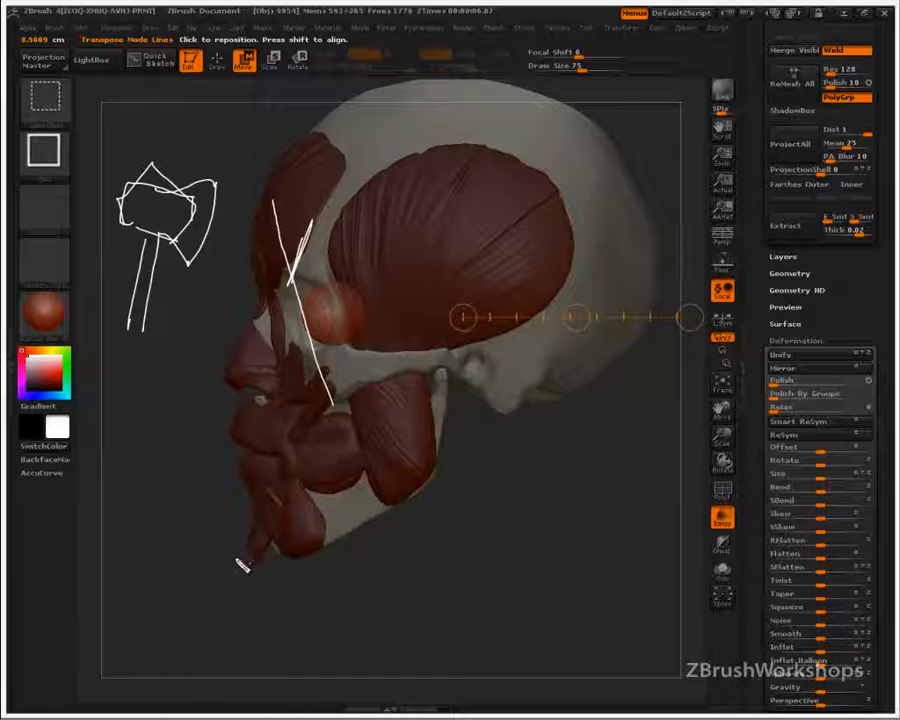
{"action": "mouse_move", "coordinate": [163, 391]}
{"action": "left_mouse_down"}
{"action": "mouse_move", "coordinate": [233, 537]}
{"action": "mouse_move", "coordinate": [231, 344]}
{"action": "left_mouse_up"}
{"action": "left_click_drag", "start_coordinate": [239, 337], "coordinate": [329, 541]}
{"action": "left_click_drag", "start_coordinate": [163, 365], "coordinate": [266, 297]}
{"action": "mouse_move", "coordinate": [208, 332]}
{"action": "left_mouse_down"}
{"action": "mouse_move", "coordinate": [269, 308]}
{"action": "mouse_move", "coordinate": [281, 326]}
{"action": "left_mouse_up"}
{"action": "left_click_drag", "start_coordinate": [242, 267], "coordinate": [277, 338]}
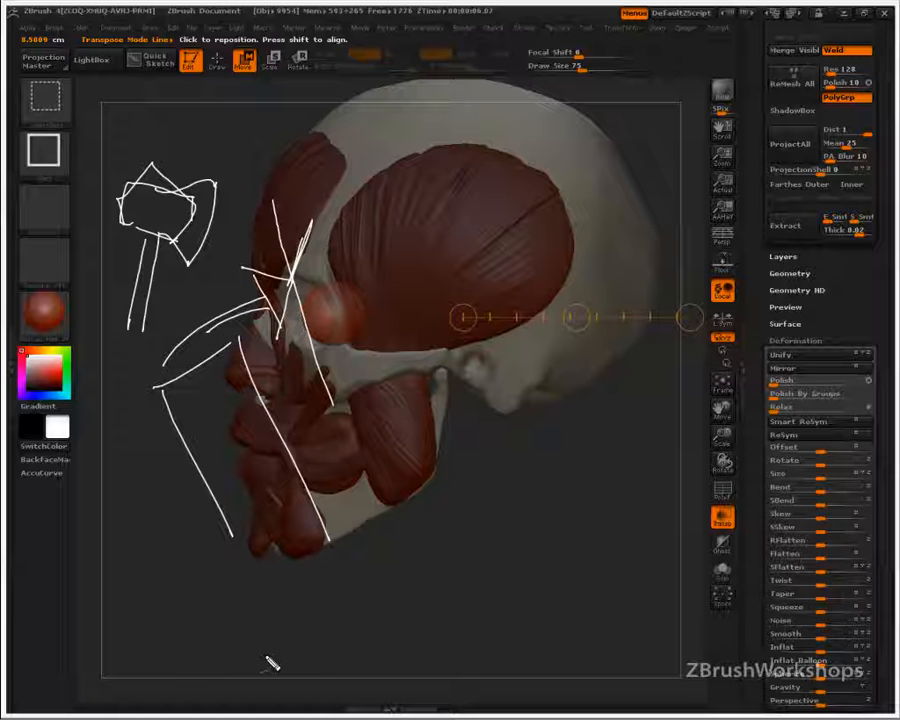
{"action": "key", "text": "Escape"}
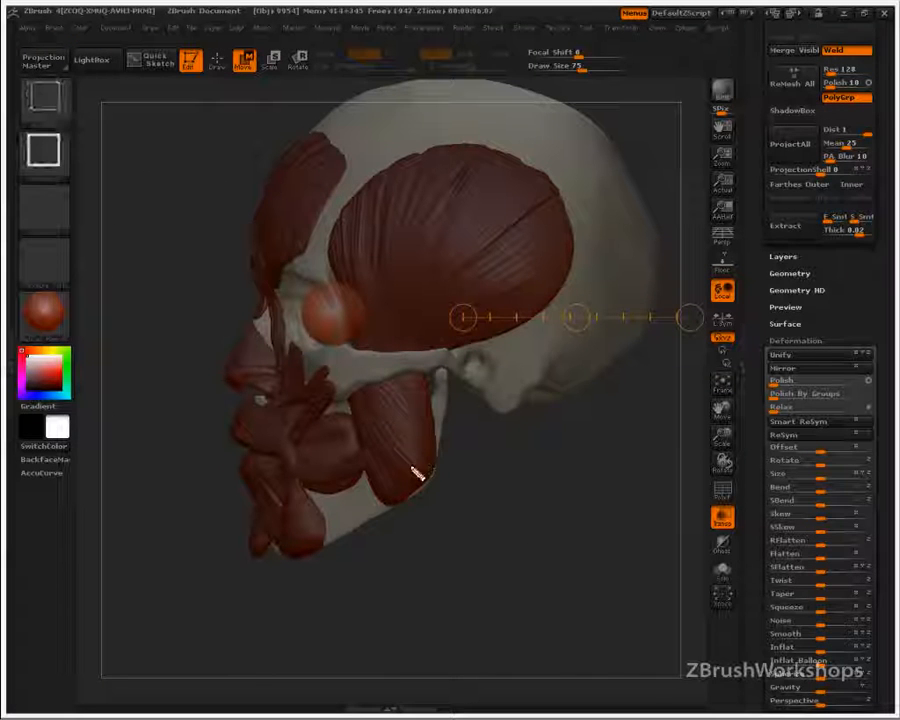
{"action": "mouse_move", "coordinate": [285, 240]}
{"action": "left_mouse_down"}
{"action": "mouse_move", "coordinate": [356, 477]}
{"action": "mouse_move", "coordinate": [331, 412]}
{"action": "left_mouse_up"}
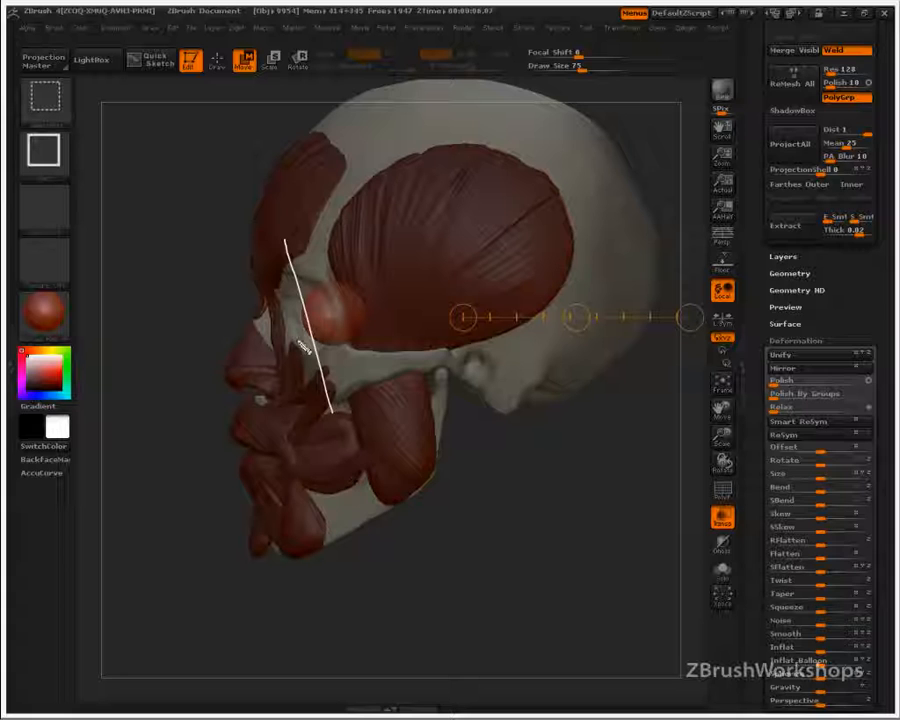
{"action": "left_click_drag", "start_coordinate": [305, 305], "coordinate": [309, 331]}
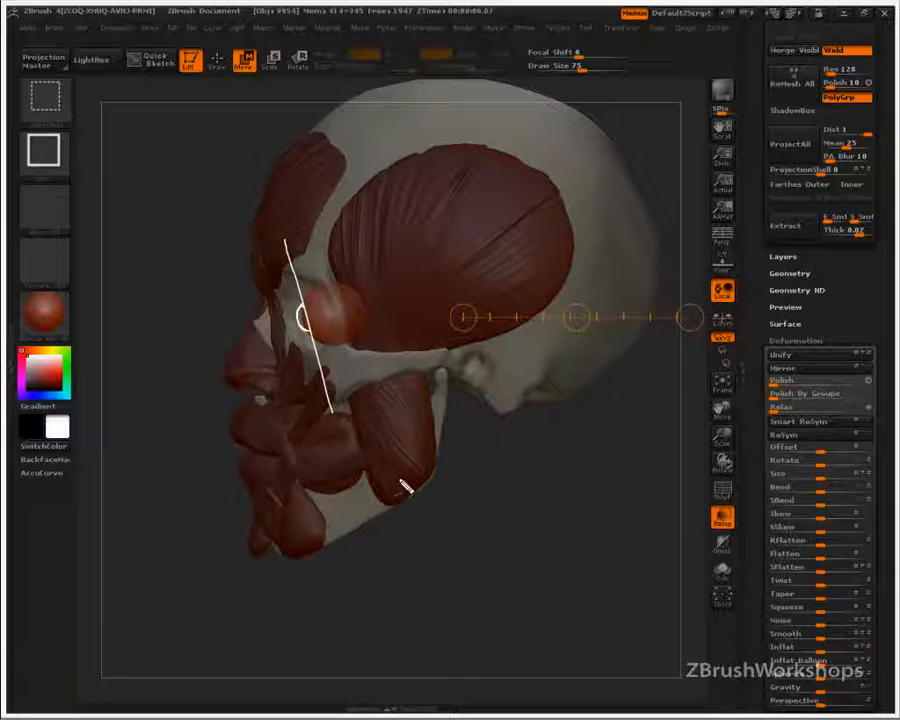
{"action": "key", "text": "Escape"}
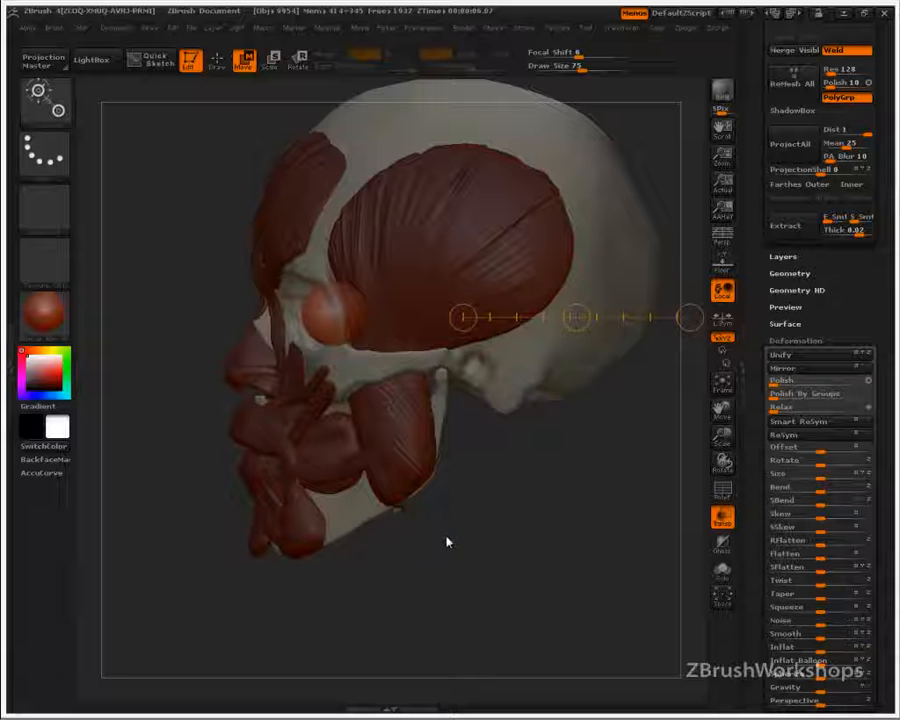
Enable X symmetry and move both eyeballs slightly apart in front view with a horizontal Transpose line
{"action": "left_click_drag", "start_coordinate": [580, 595], "coordinate": [594, 497]}
{"action": "mouse_move", "coordinate": [436, 336]}
{"action": "left_mouse_down", "text": "shift"}
{"action": "mouse_move", "coordinate": [628, 336]}
{"action": "mouse_move", "coordinate": [570, 622]}
{"action": "left_mouse_up", "text": "shift"}
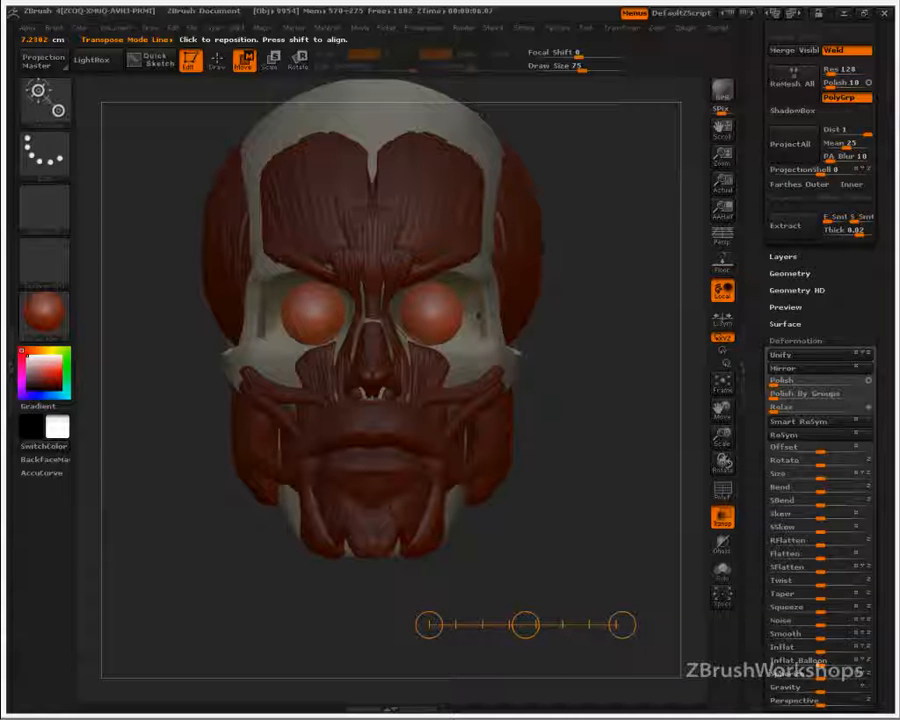
{"action": "left_click_drag", "start_coordinate": [430, 313], "coordinate": [614, 315]}
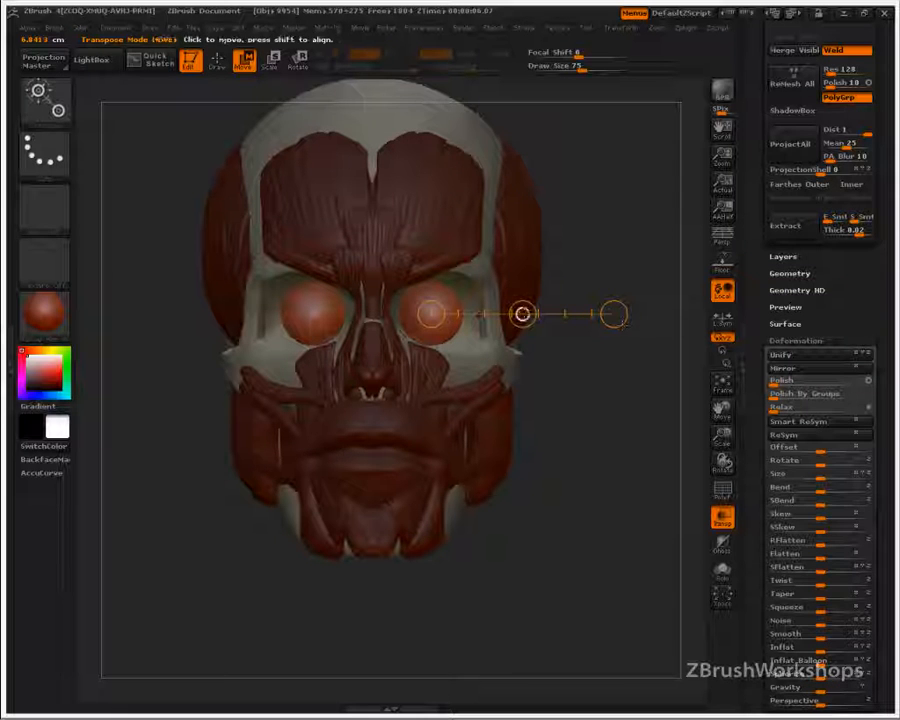
{"action": "left_click_drag", "start_coordinate": [522, 314], "coordinate": [532, 314]}
{"action": "key", "text": "ctrl+z"}
{"action": "key", "text": "x"}
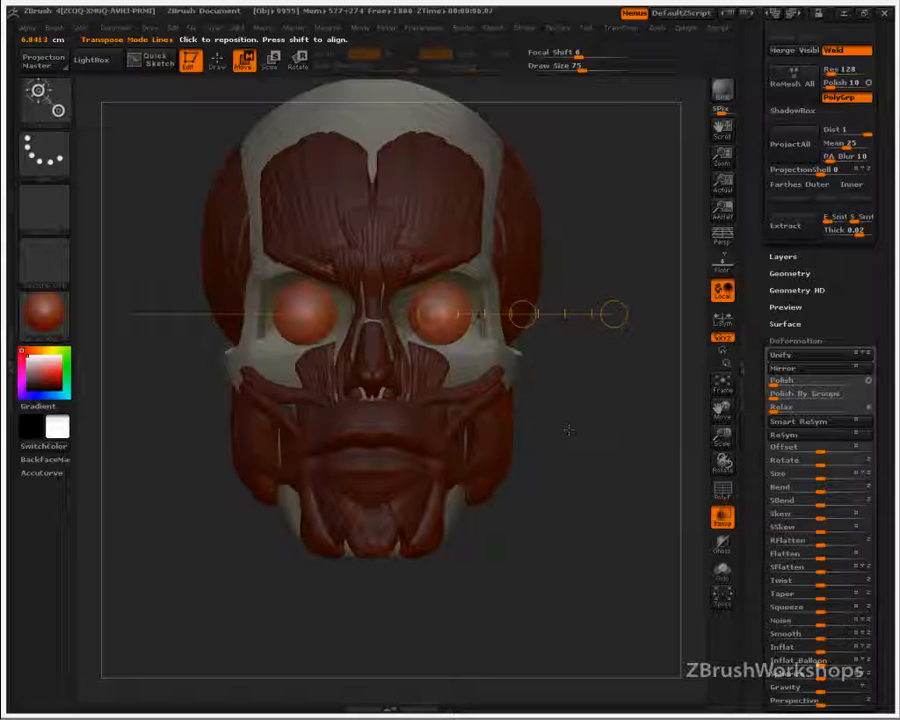
Measure one eyeball's width with the Transpose line and compare it with the gap between the eyes
{"action": "left_click_drag", "start_coordinate": [568, 430], "coordinate": [594, 542], "text": "alt"}
{"action": "mouse_move", "coordinate": [394, 317]}
{"action": "left_mouse_down"}
{"action": "mouse_move", "coordinate": [652, 325]}
{"action": "mouse_move", "coordinate": [488, 318]}
{"action": "mouse_move", "coordinate": [503, 318]}
{"action": "left_mouse_up"}
{"action": "left_click_drag", "start_coordinate": [446, 318], "coordinate": [334, 320]}
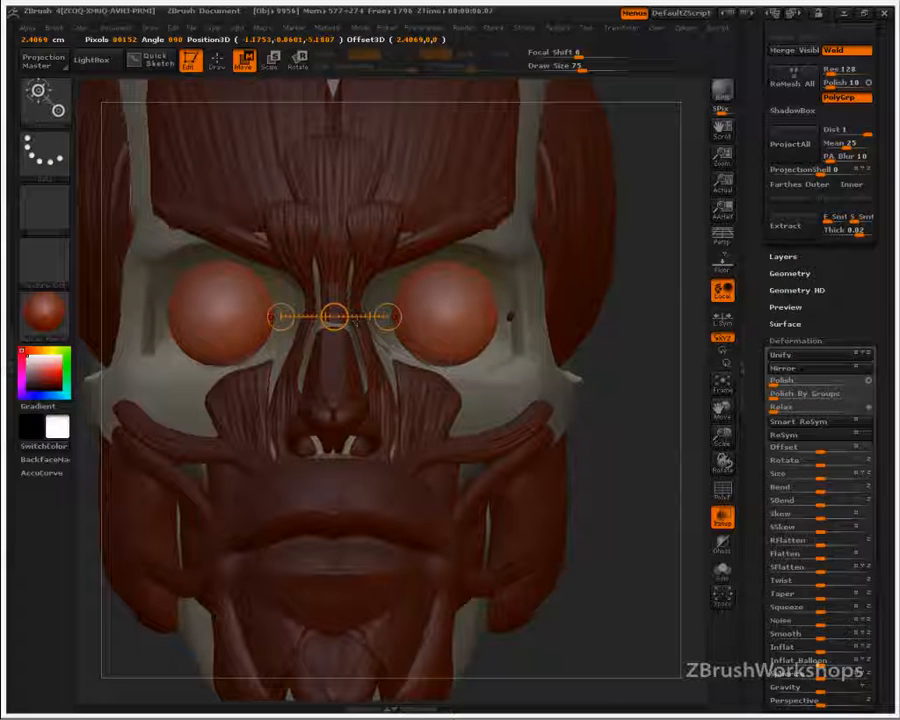
{"action": "mouse_move", "coordinate": [334, 317]}
{"action": "left_mouse_down"}
{"action": "mouse_move", "coordinate": [345, 318]}
{"action": "mouse_move", "coordinate": [335, 317]}
{"action": "left_mouse_up"}
{"action": "key", "text": "ctrl+z"}
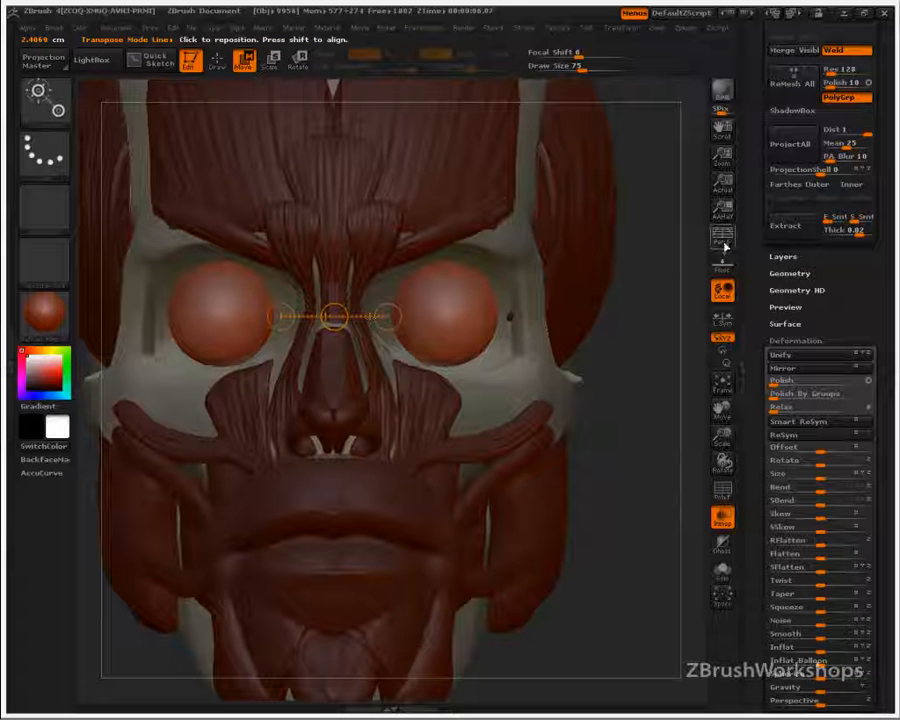
Show the model opaque in perspective and move both eyeballs slightly closer together with a horizontal Transpose line
{"action": "key", "text": "p"}
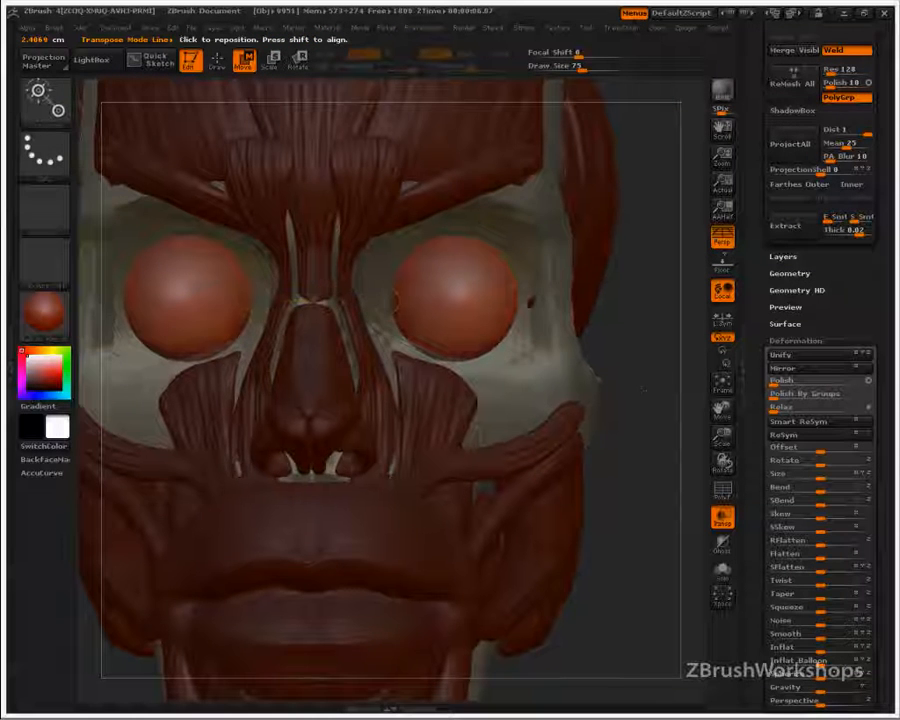
{"action": "left_click_drag", "start_coordinate": [659, 458], "coordinate": [657, 422], "text": "alt"}
{"action": "left_click", "coordinate": [716, 511]}
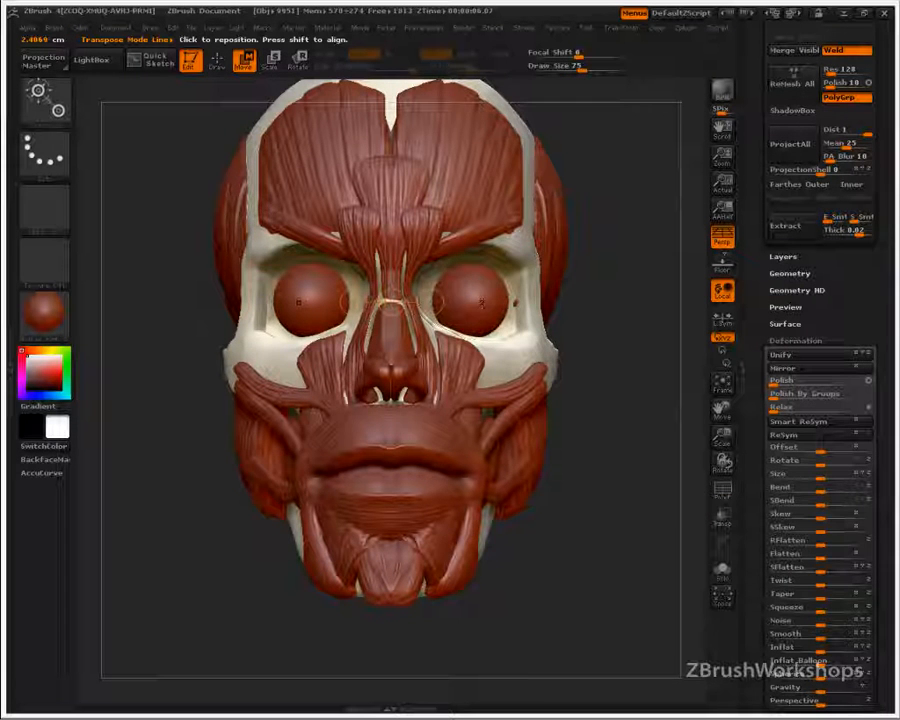
{"action": "left_click_drag", "start_coordinate": [475, 299], "coordinate": [630, 299]}
{"action": "left_click_drag", "start_coordinate": [553, 300], "coordinate": [553, 300]}
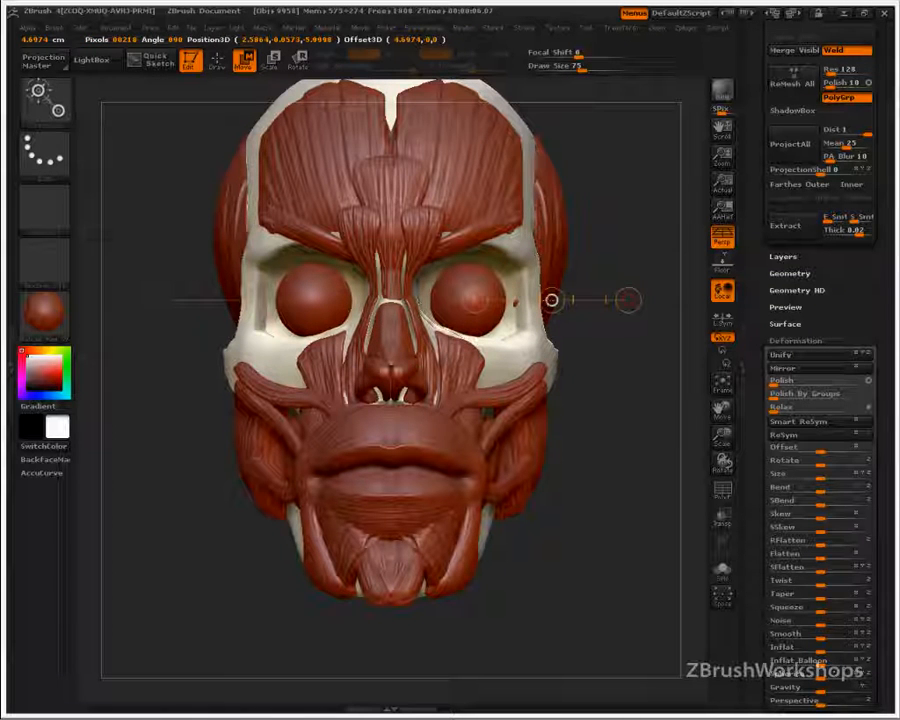
Raise both eyeballs slightly in the sockets with a vertical Transpose line and turn perspective off
{"action": "left_click_drag", "start_coordinate": [483, 315], "coordinate": [483, 637]}
{"action": "left_click_drag", "start_coordinate": [483, 475], "coordinate": [484, 467]}
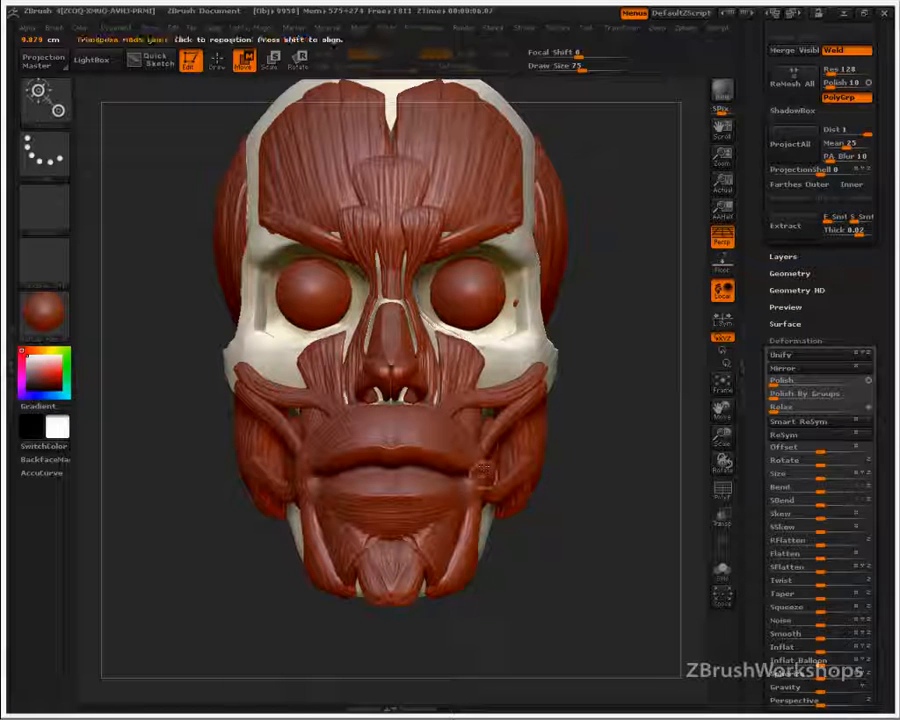
{"action": "left_click", "coordinate": [724, 239]}
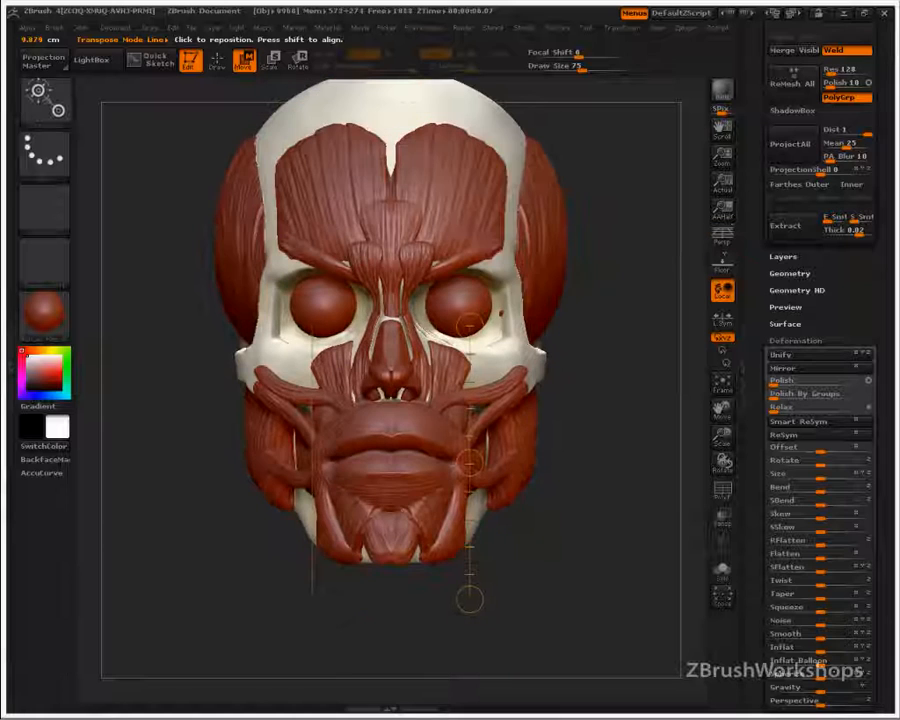
{"action": "left_click_drag", "start_coordinate": [473, 464], "coordinate": [470, 462]}
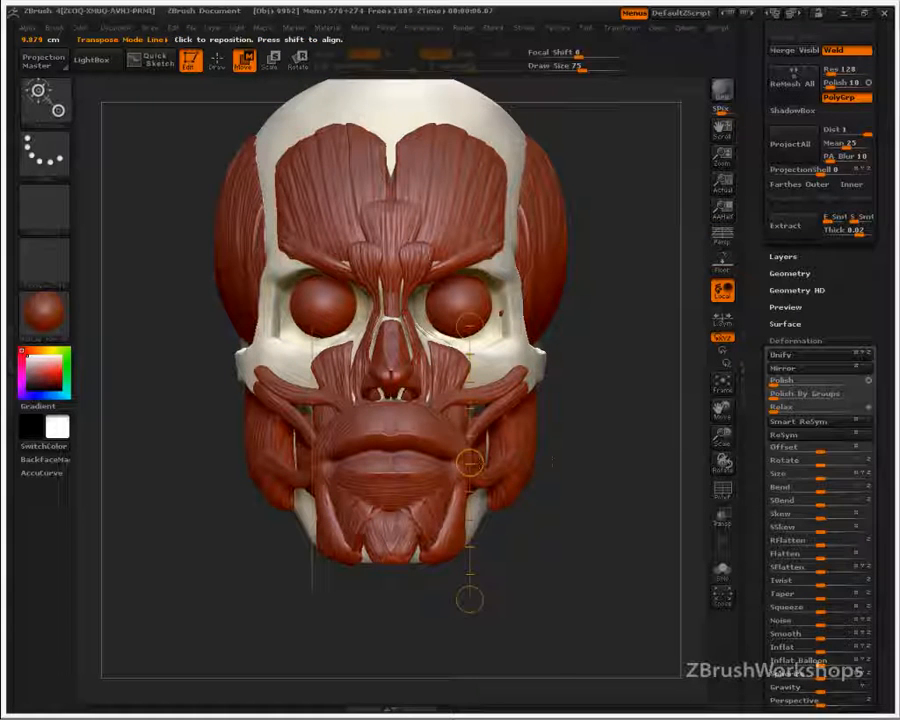